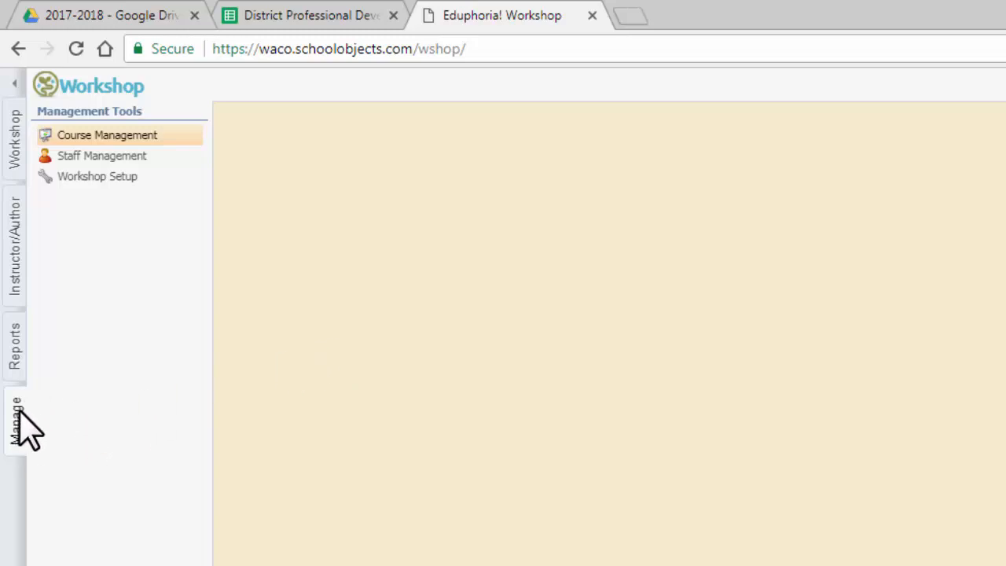
- Start a new, empty eCourse from the eCourse course management area
click(116, 137)
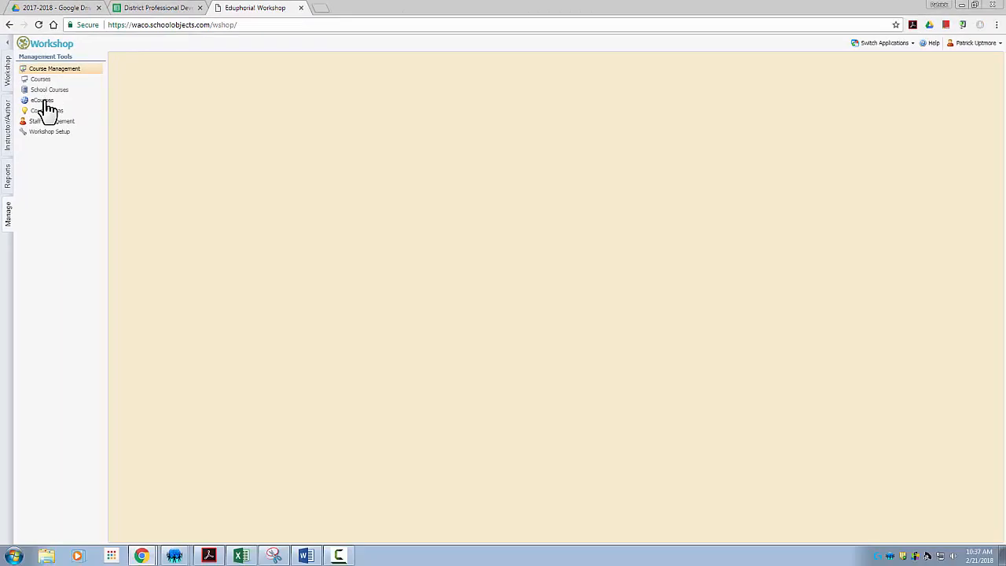
click(44, 101)
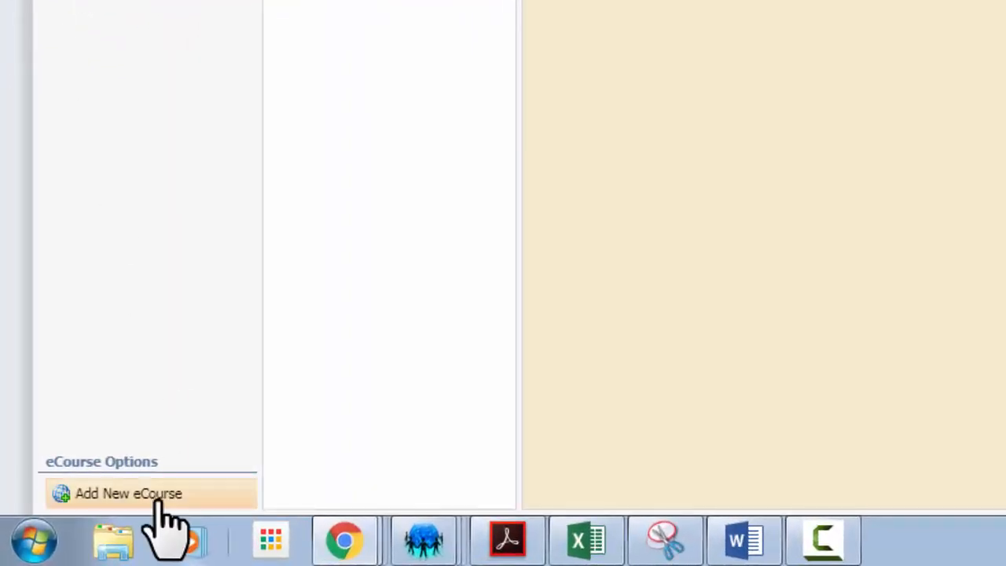
click(80, 494)
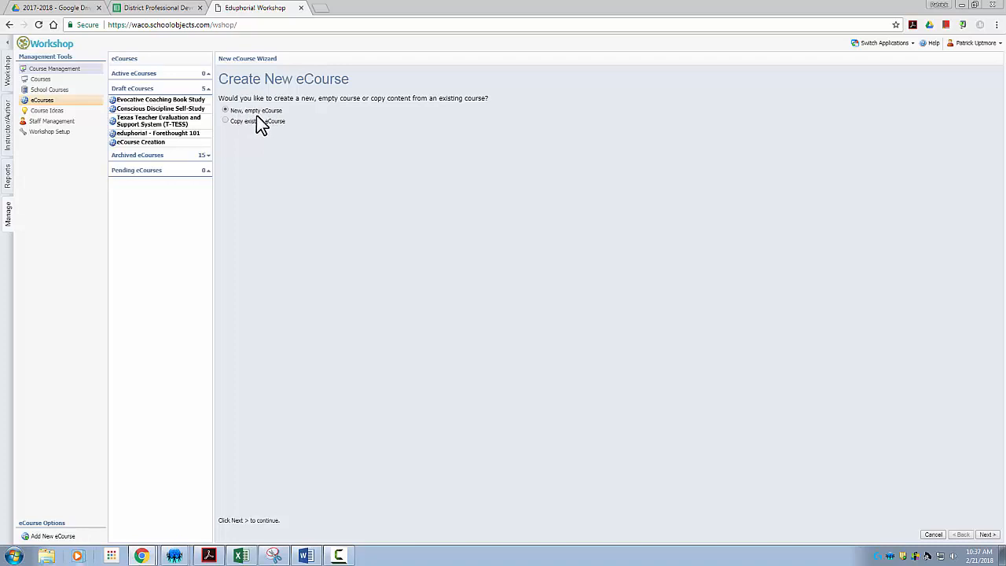
click(986, 535)
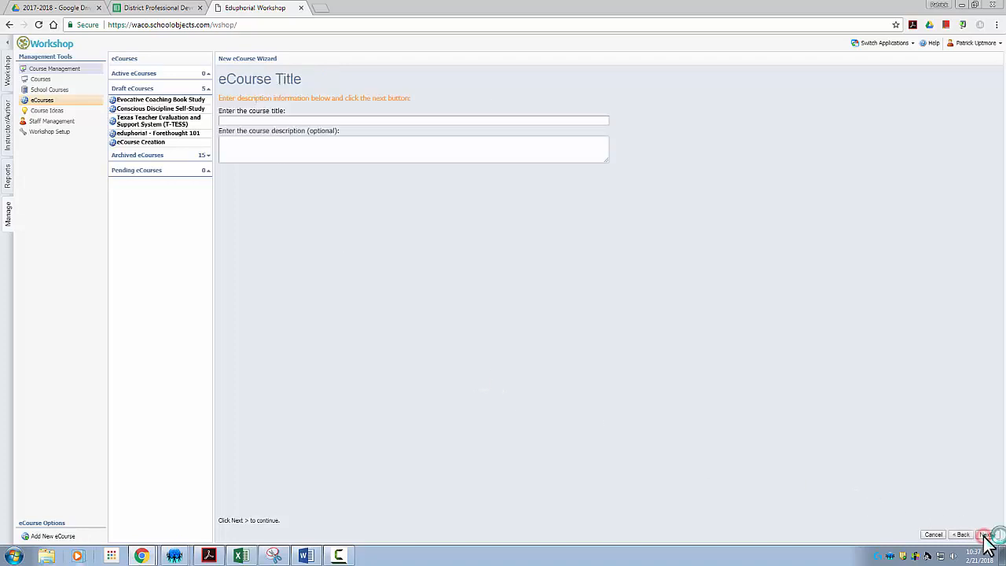
- Create "eCourse Course" with description "This course guides participants through the process of setting up and creating an eCourse in eduphoria! Workshop." and open it
click(305, 122)
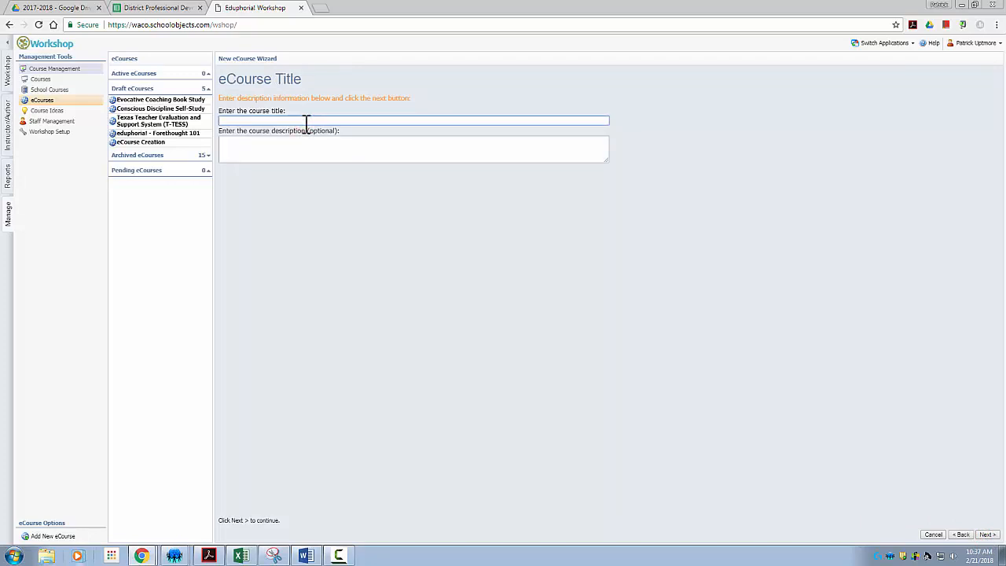
text(eCourse Course)
key(Tab)
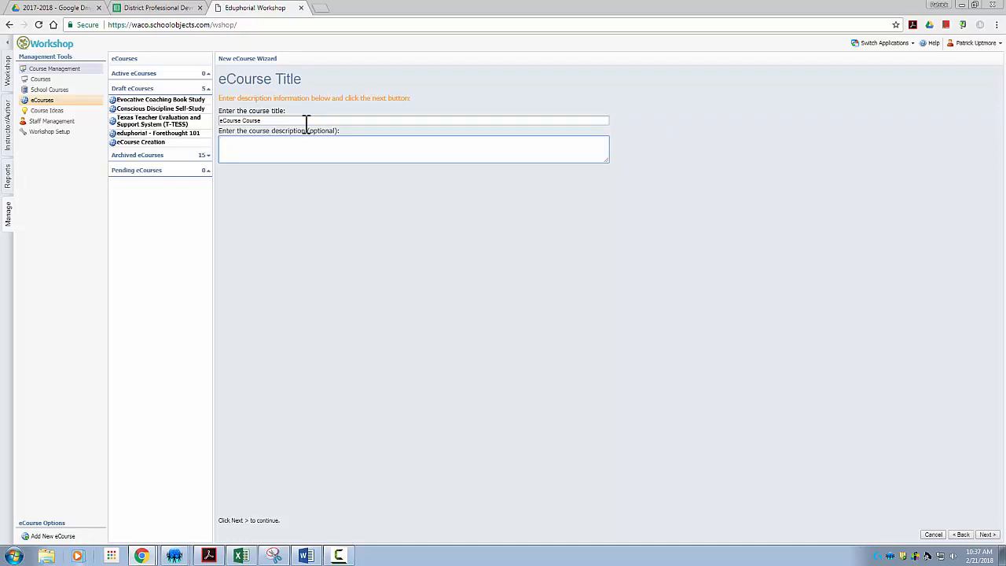
text(This course guides participants through the process of setting up and creating an eCourse in eduphoria! Workshop)
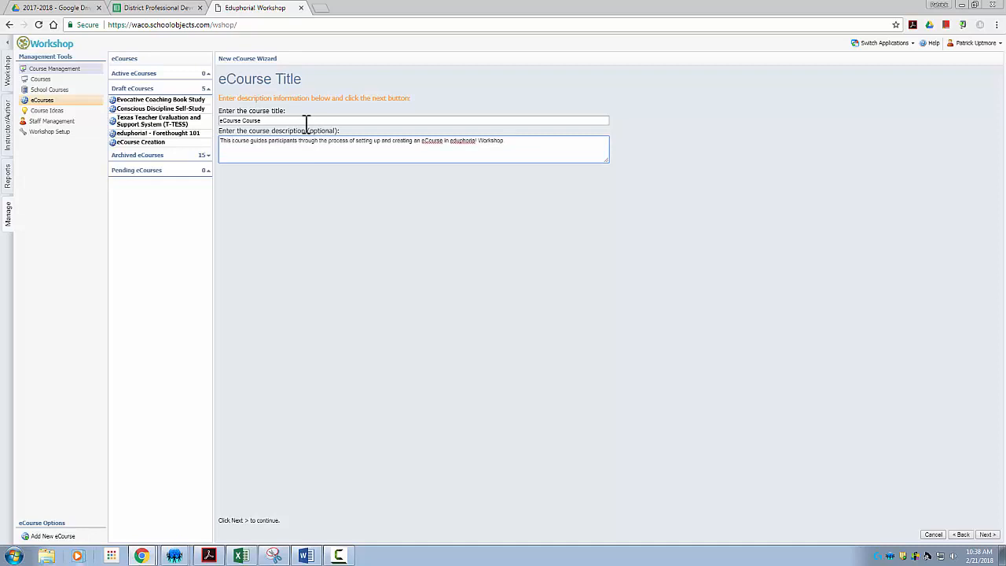
click(988, 535)
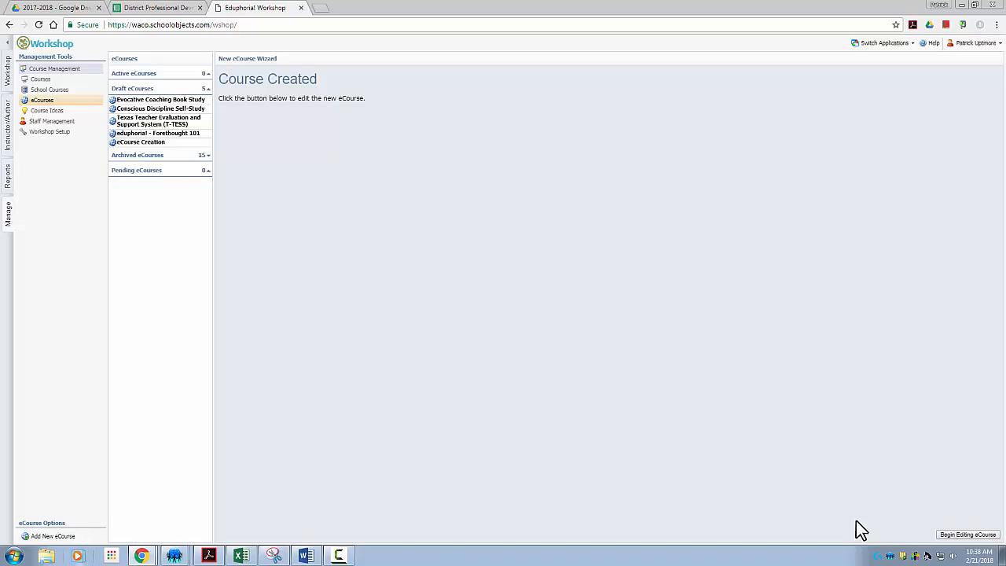
click(958, 536)
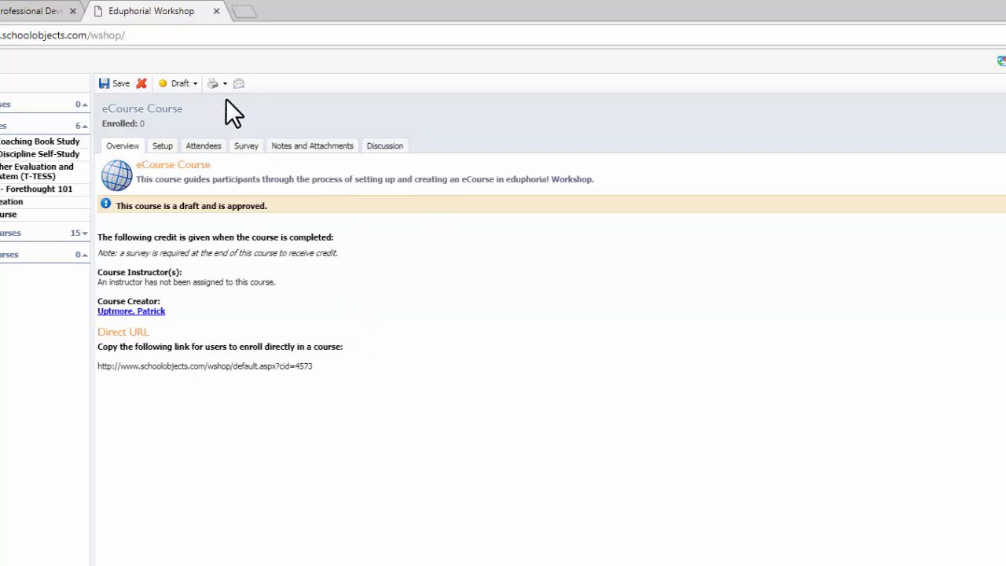
- Check the course's available status options and view its printable course details report
click(190, 85)
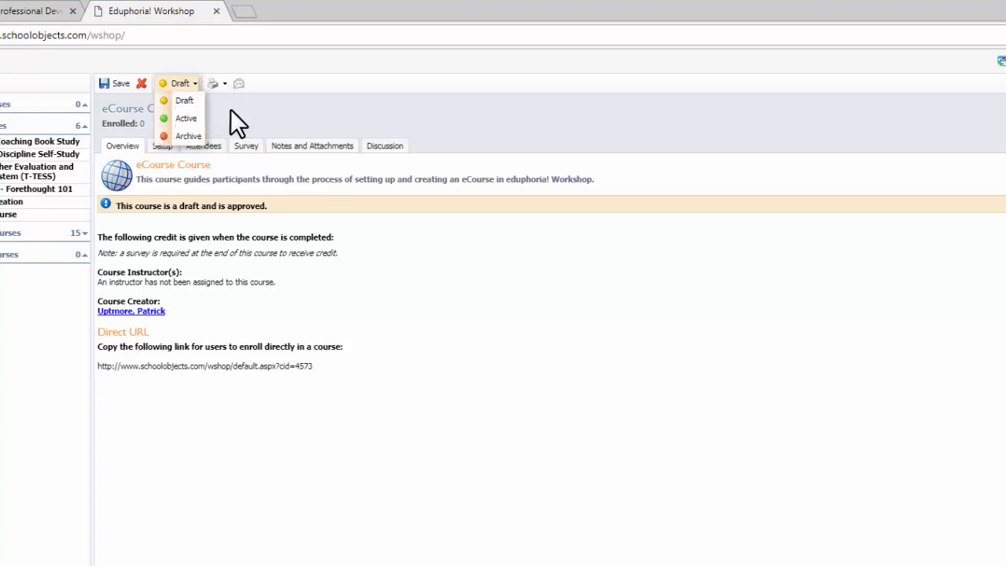
click(274, 109)
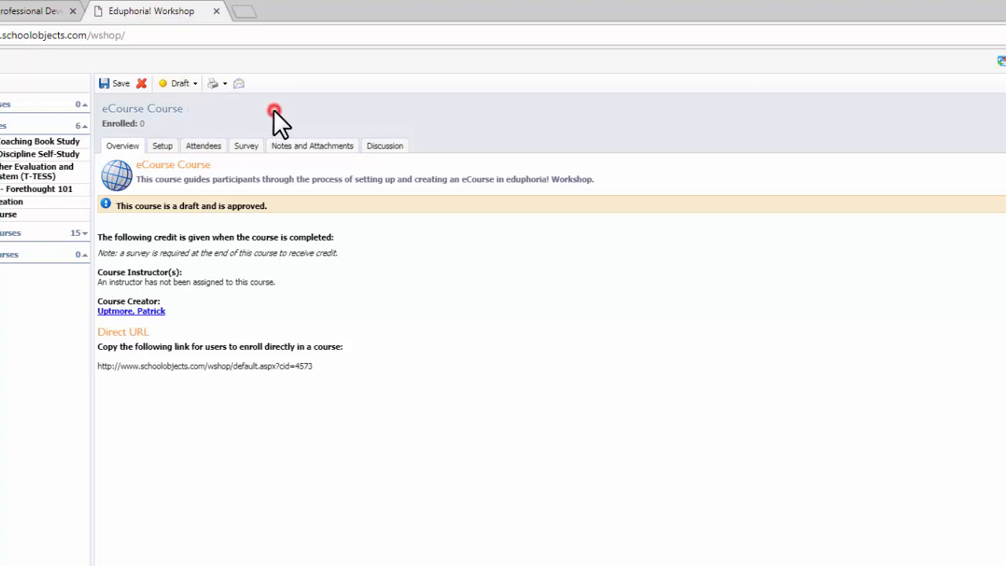
click(222, 84)
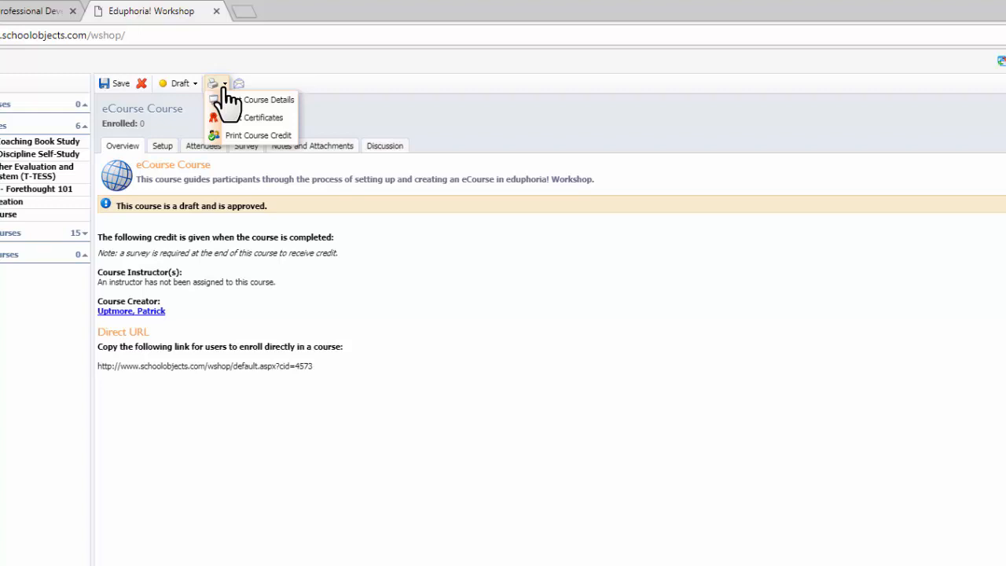
click(227, 97)
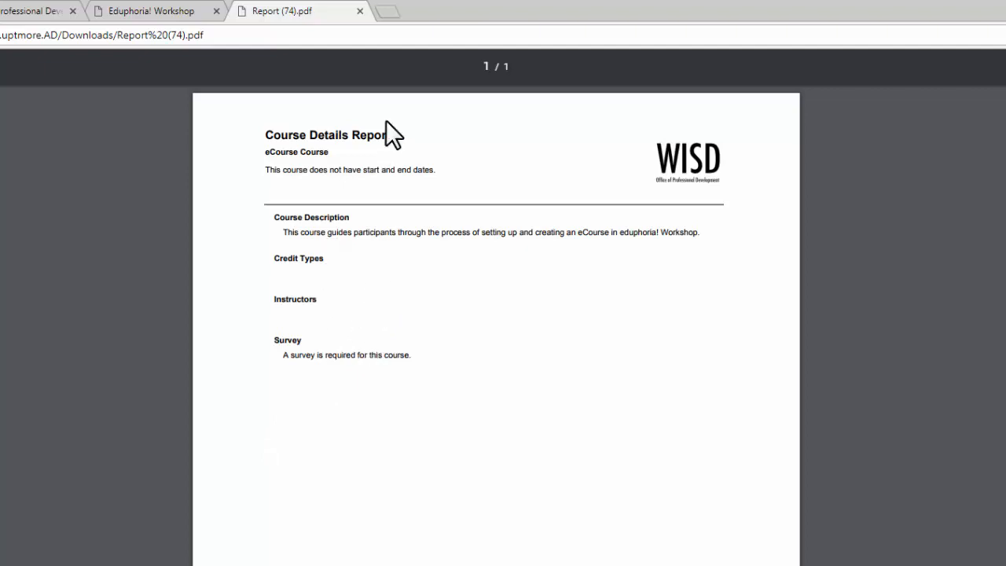
click(360, 11)
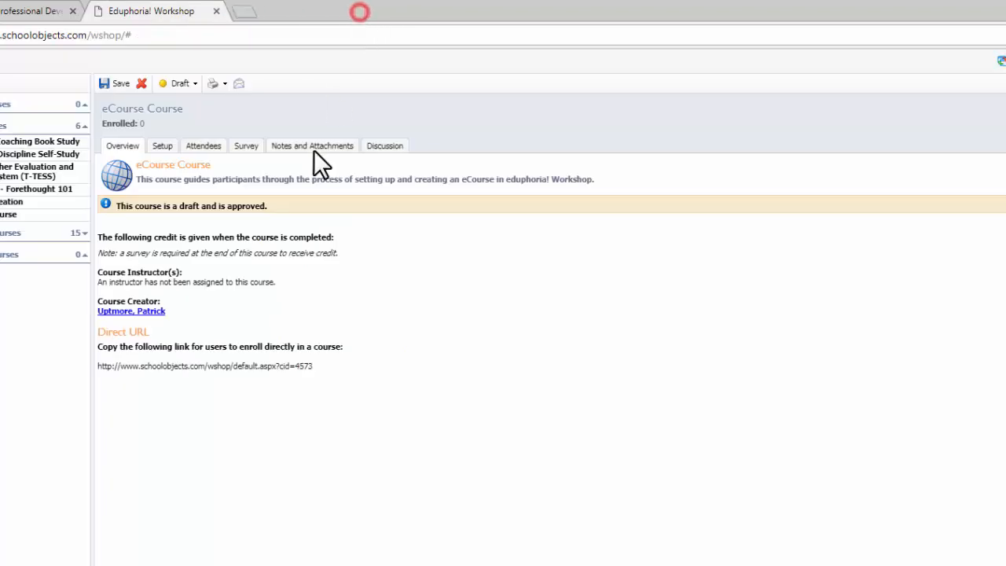
- Review the course's other print options, including certificates and course credit, and check its e-mail option
click(217, 84)
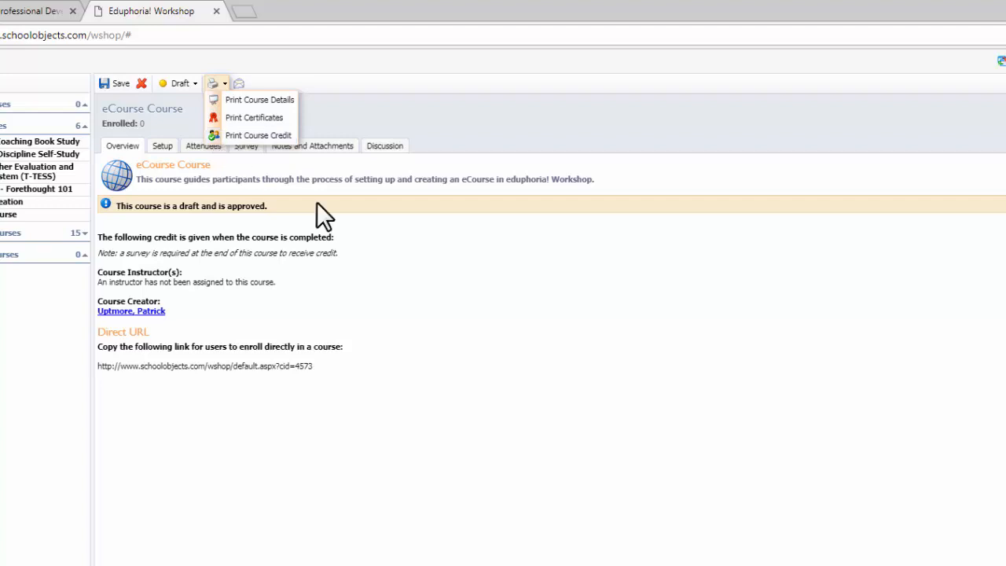
click(389, 246)
click(261, 76)
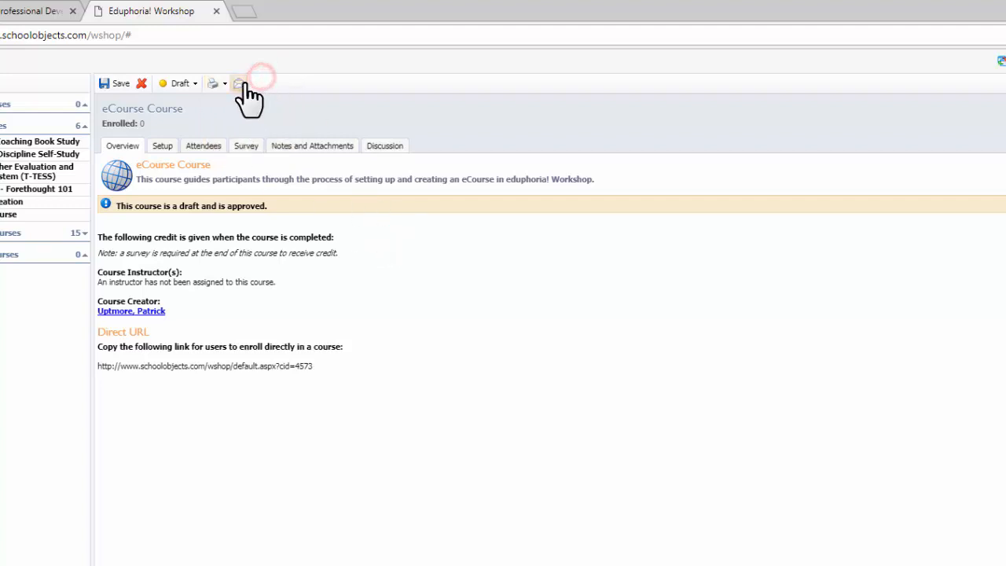
click(244, 82)
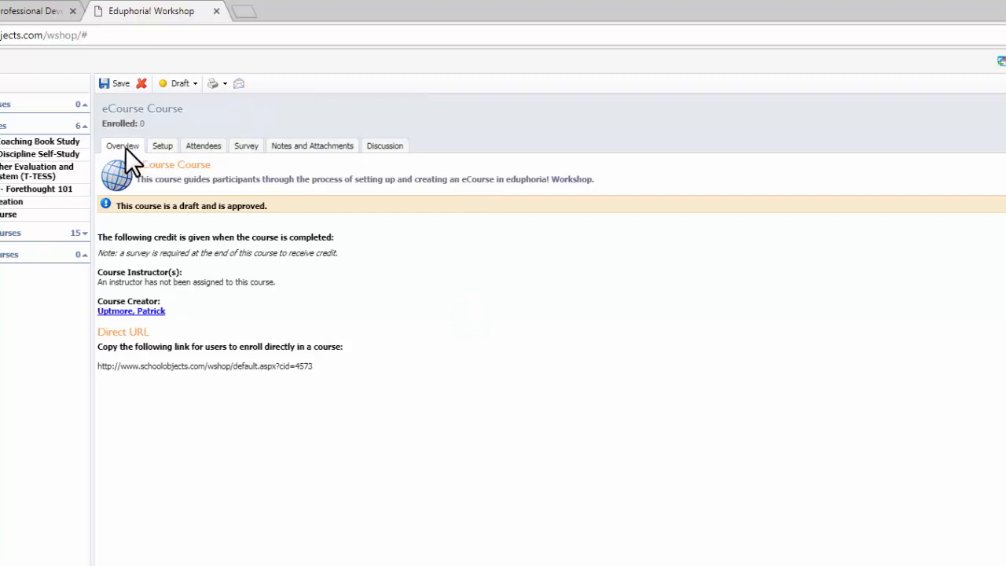
- Examine the title, description and prerequisites fields in the course setup
click(161, 147)
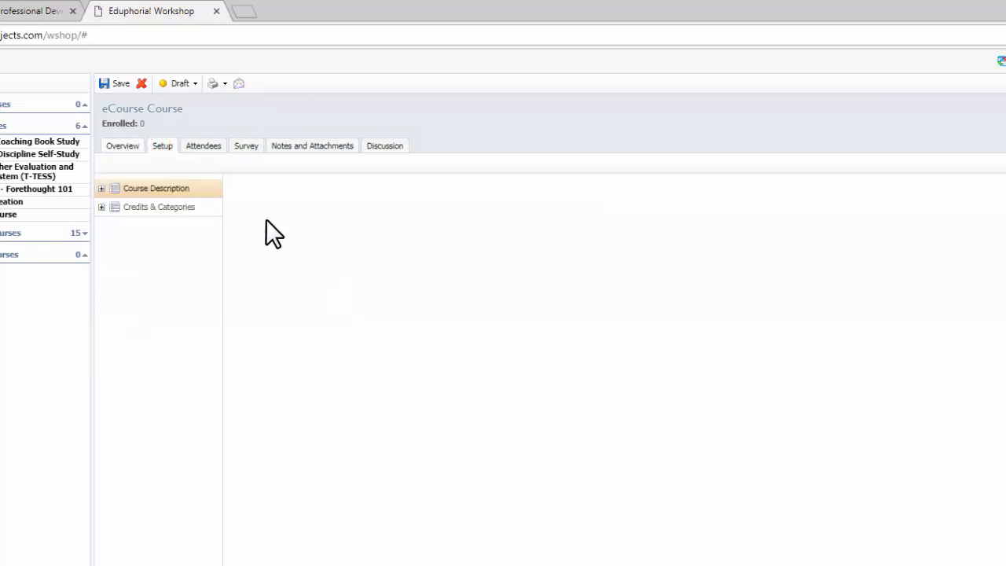
click(102, 188)
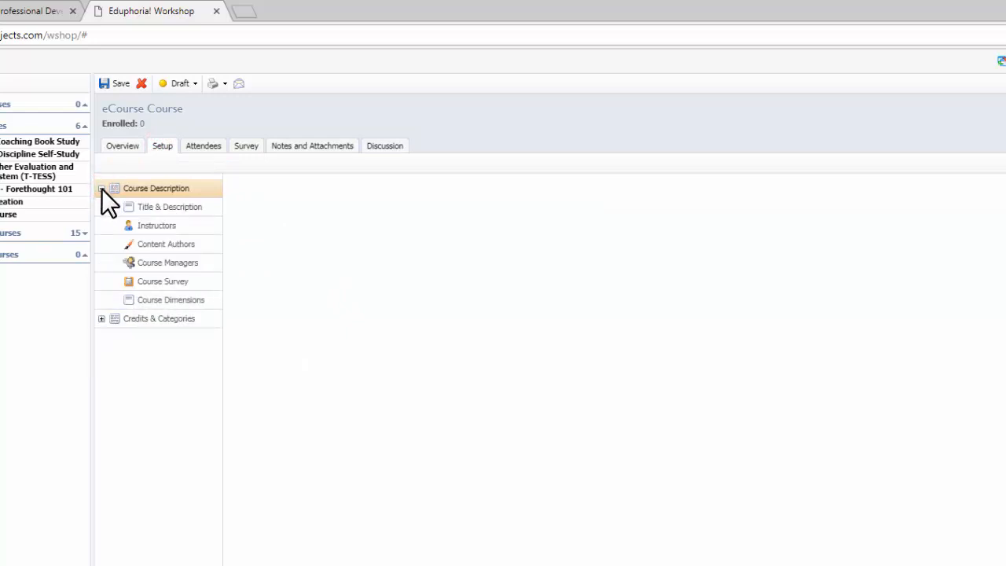
click(157, 208)
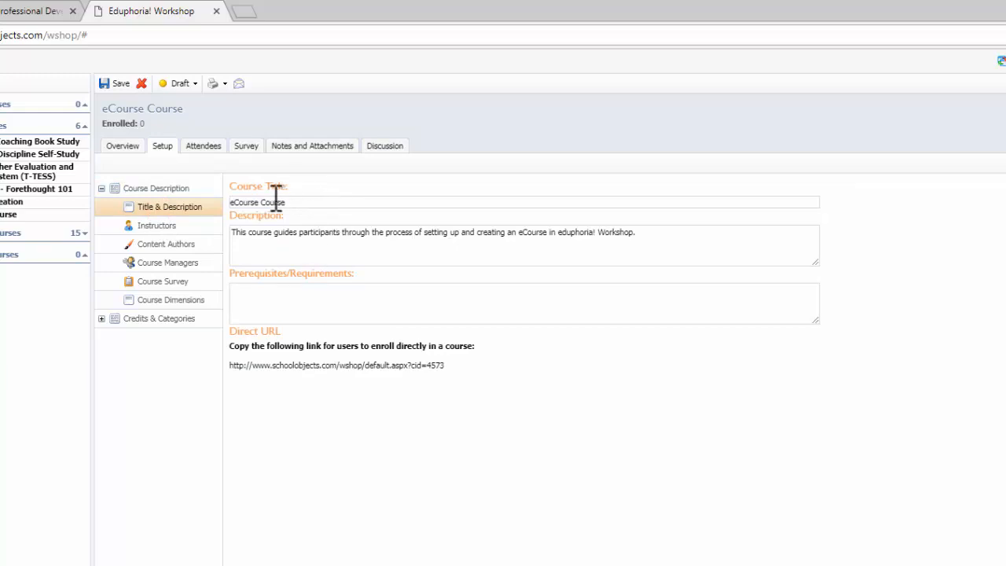
click(282, 302)
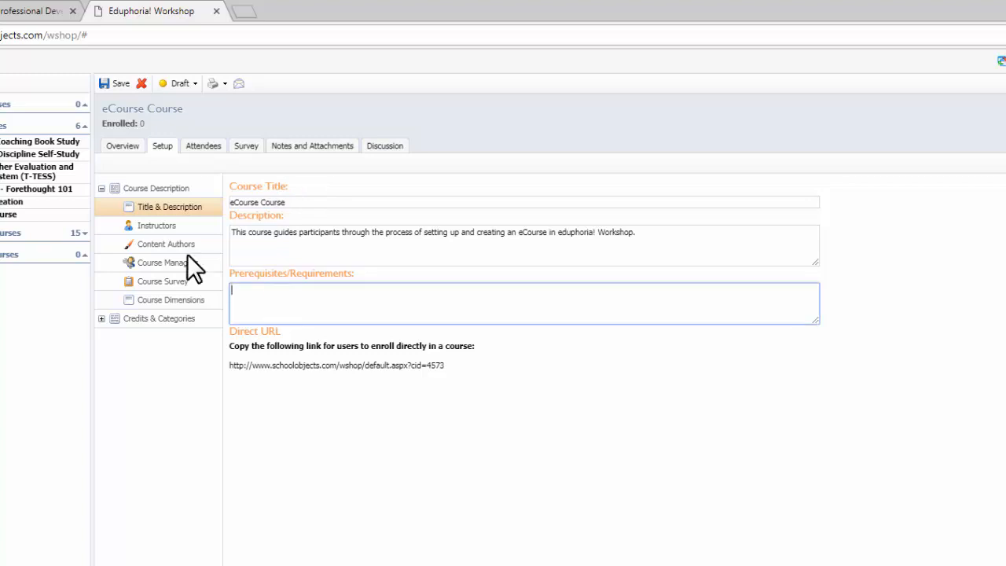
- Browse the list of staff who can be selected as course instructors
click(162, 227)
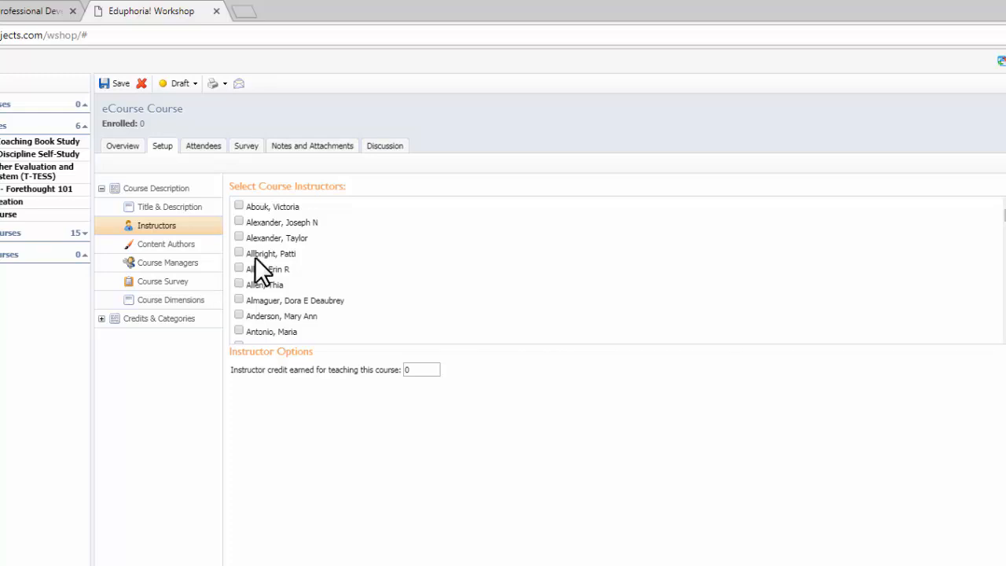
scroll(277, 265, down, 5)
scroll(278, 266, down, 15)
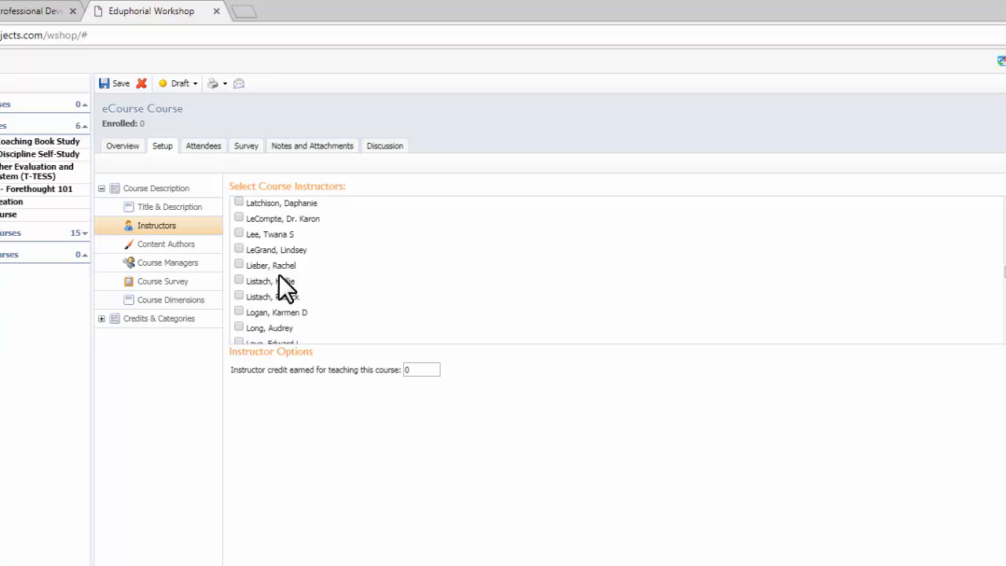
scroll(288, 274, down, 5)
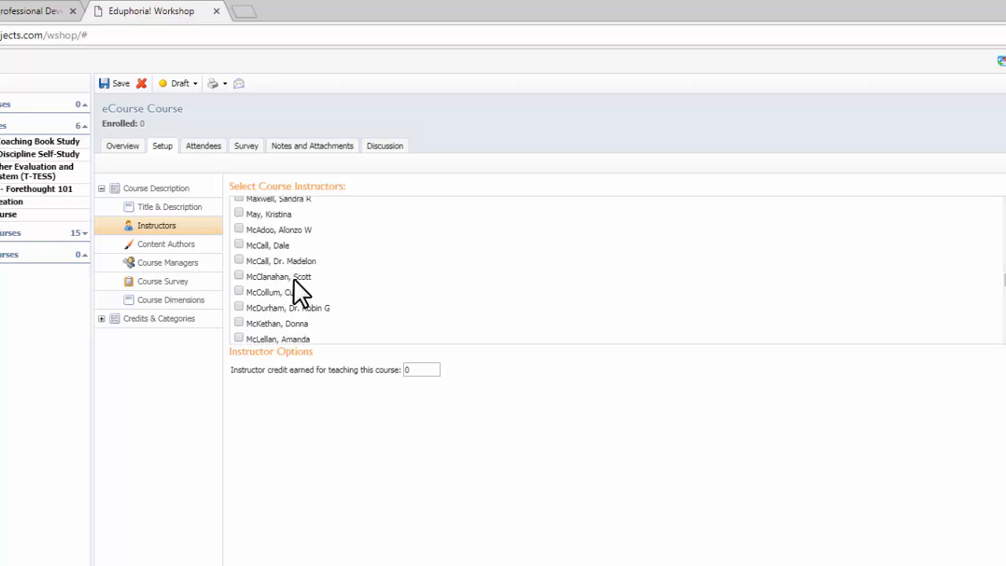
- Review the content author, course manager and course survey settings of the course
click(177, 245)
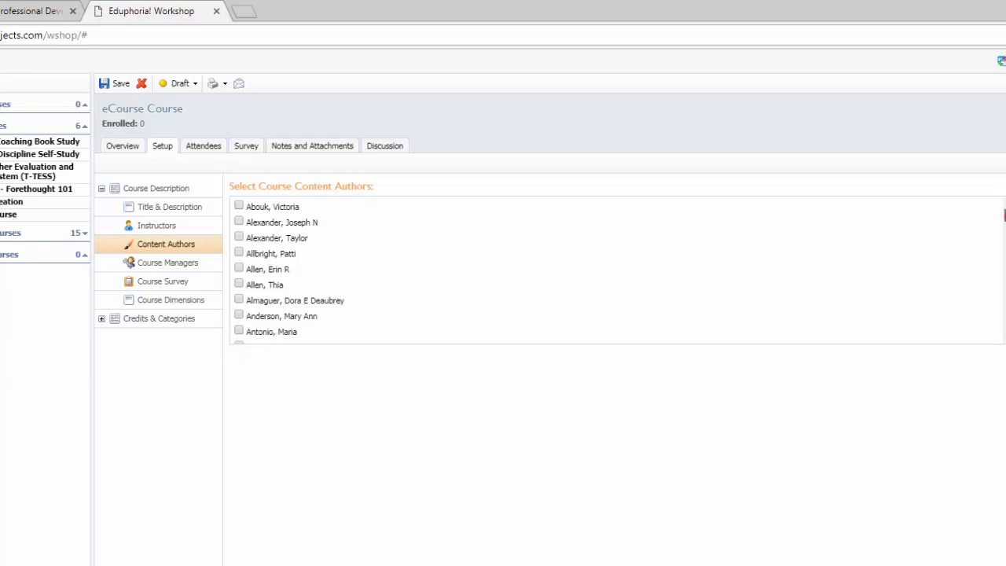
drag(1005, 216, 1005, 316)
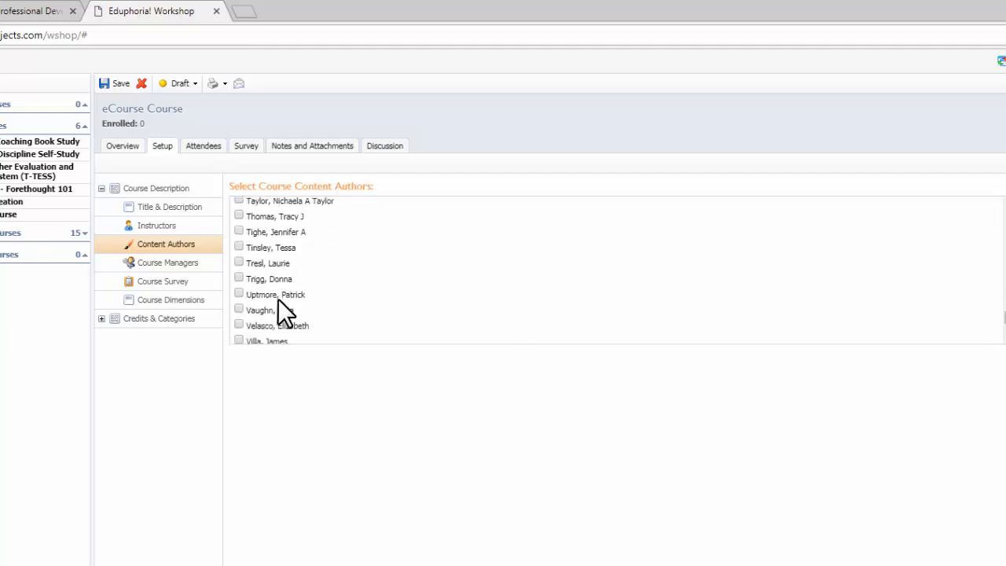
click(166, 264)
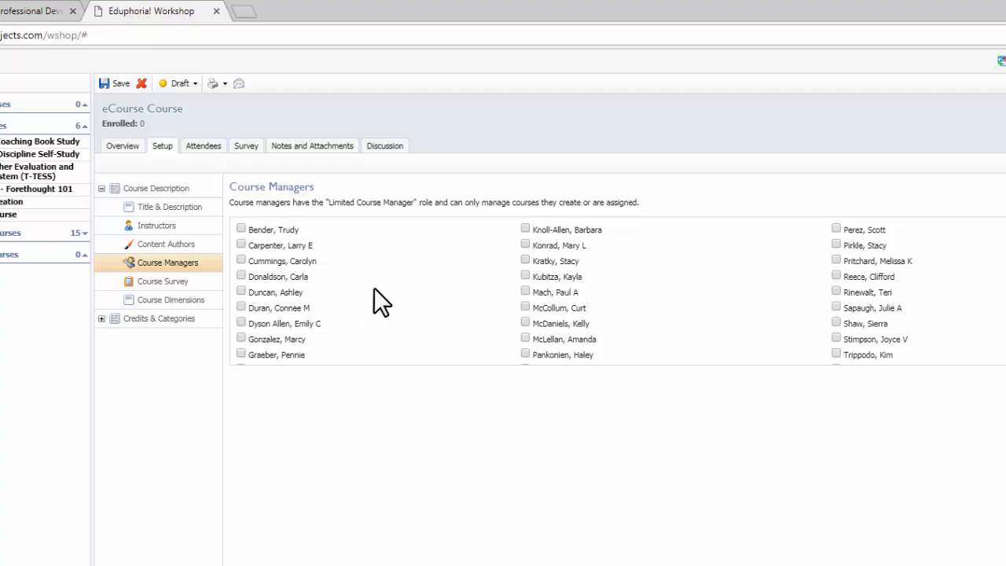
click(187, 282)
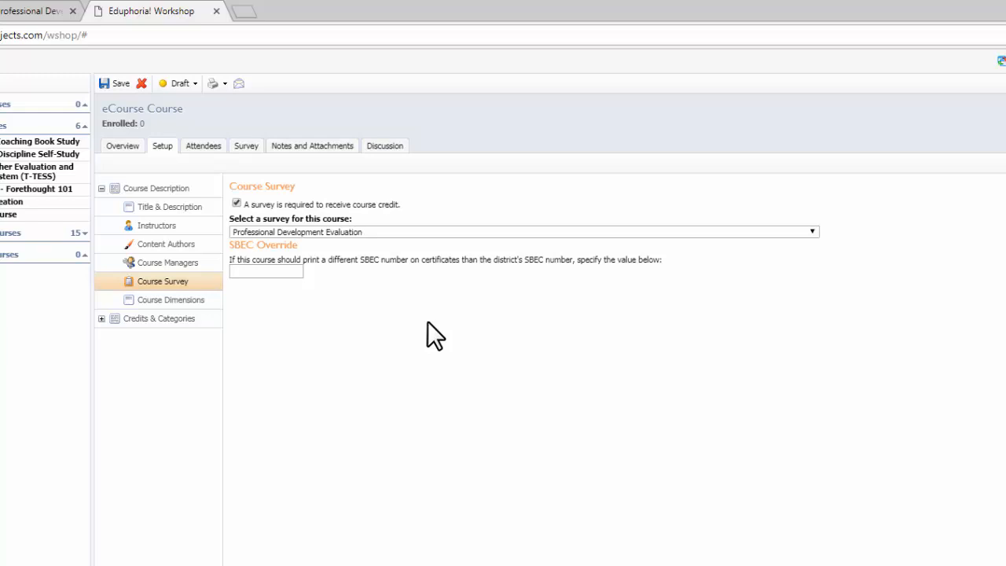
- Expand the T-TESS and T-PESS course dimensions and assign T-TESS dimension 1.2 - Data & Assessment
click(185, 301)
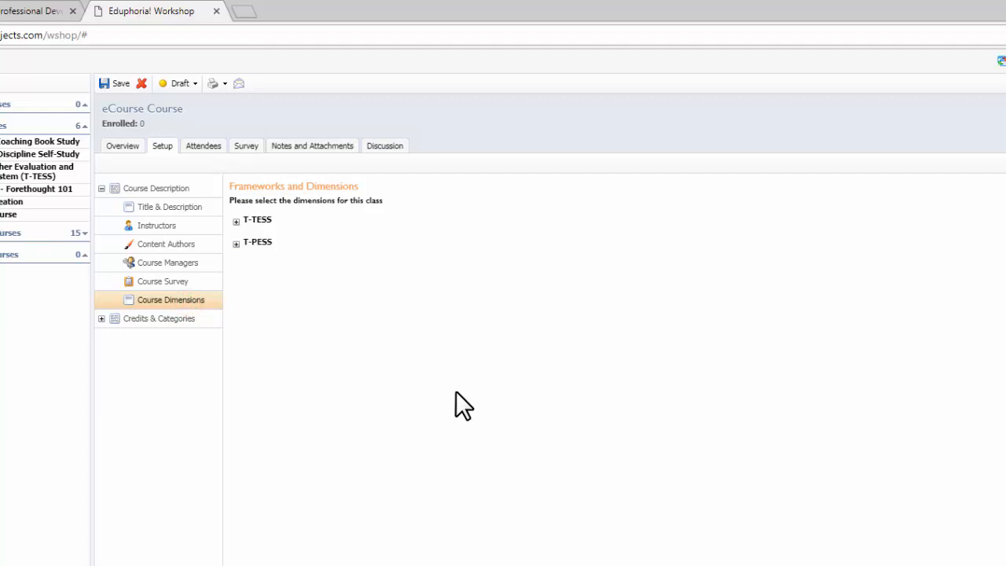
click(237, 222)
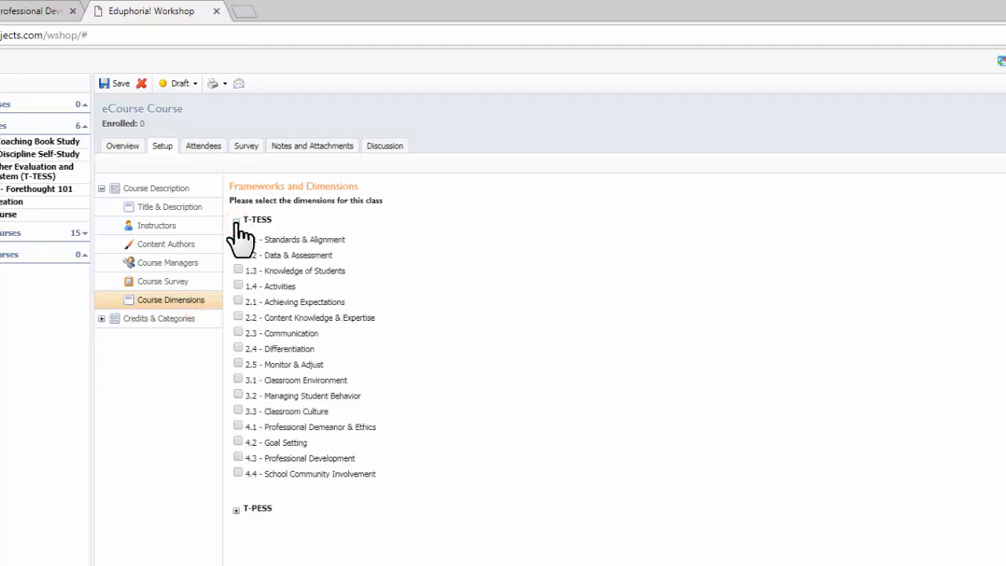
click(236, 510)
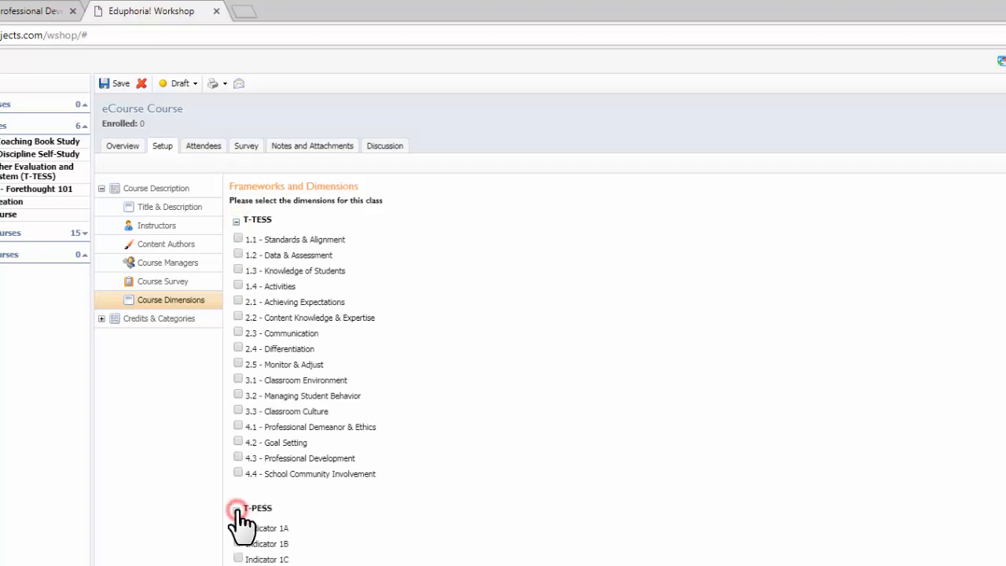
click(238, 253)
- In the course credit settings, set the Blended Learning (Instructional Technology) credit value to 1
click(135, 320)
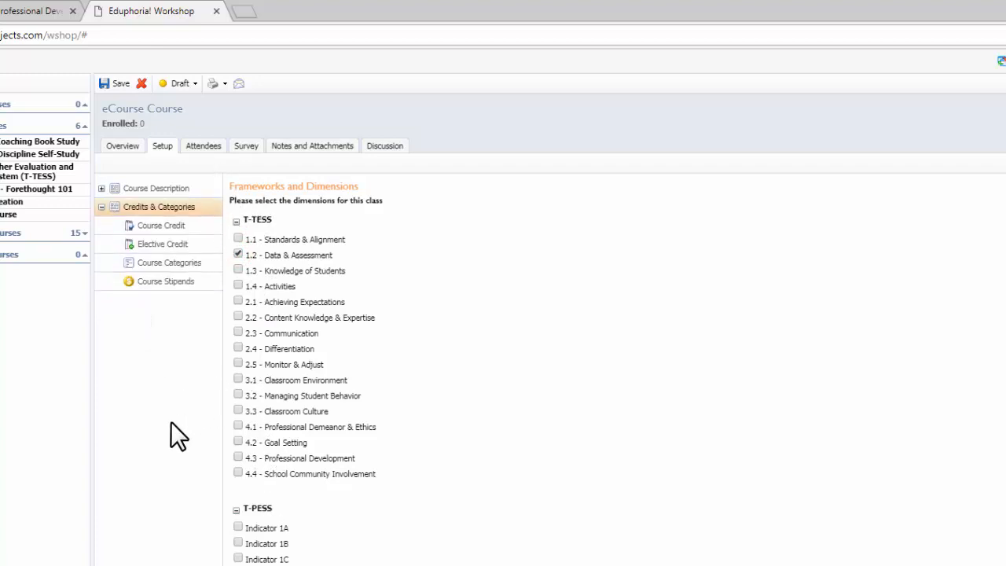
click(165, 229)
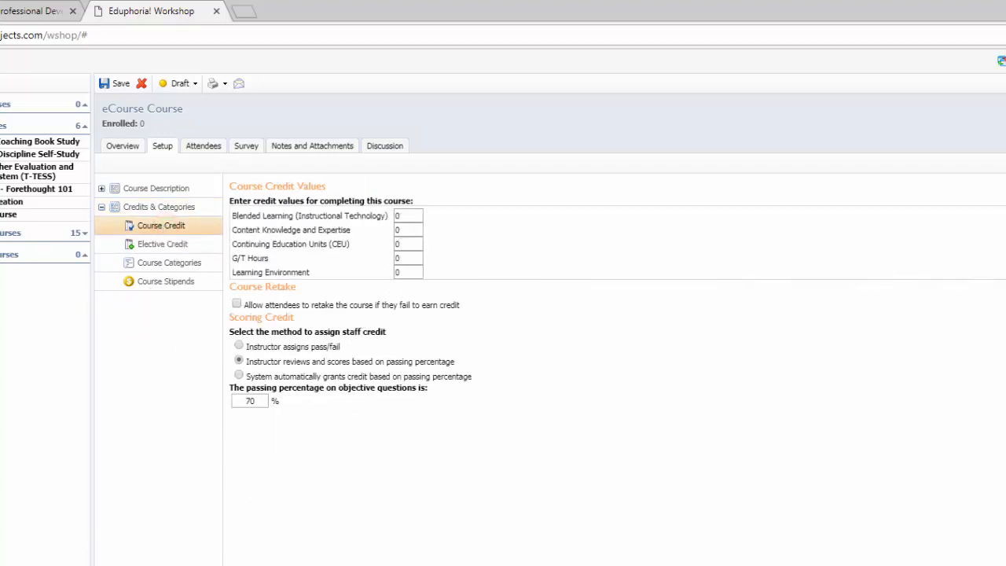
scroll(326, 242, down, 3)
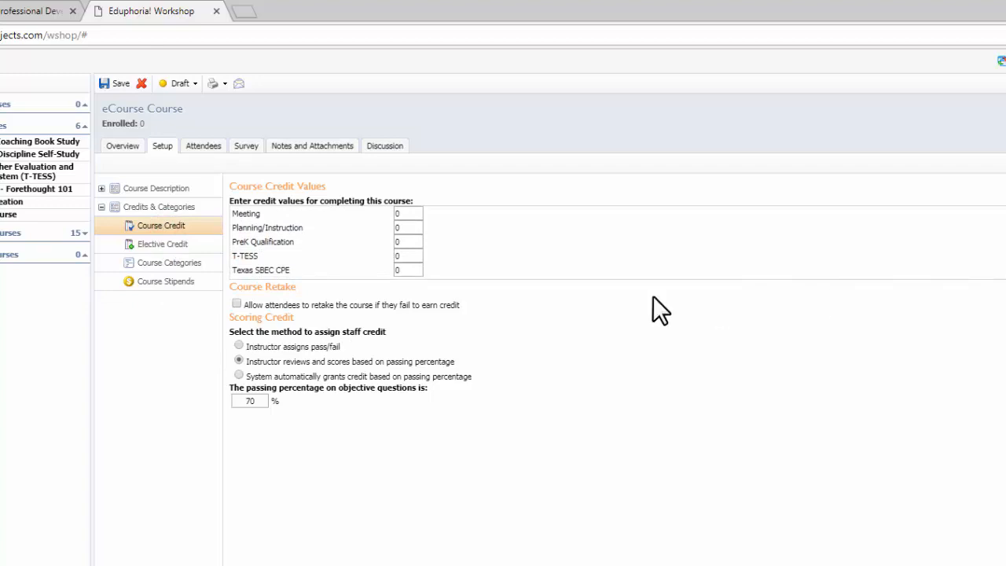
click(406, 269)
drag(418, 271, 384, 271)
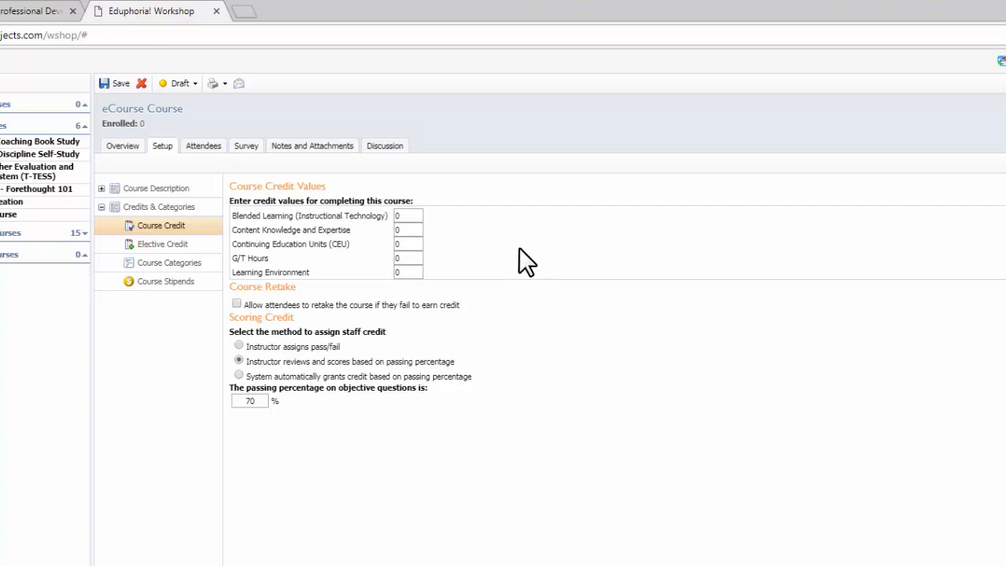
double_click(399, 215)
text(1)
- Have the system automatically grant credit based on passing percentage and set the passing percentage on objective questions to 80%
click(239, 375)
double_click(261, 402)
text(80)
click(344, 480)
- Review the course categories, the course overview and the instructor and attendee stipend settings
click(188, 264)
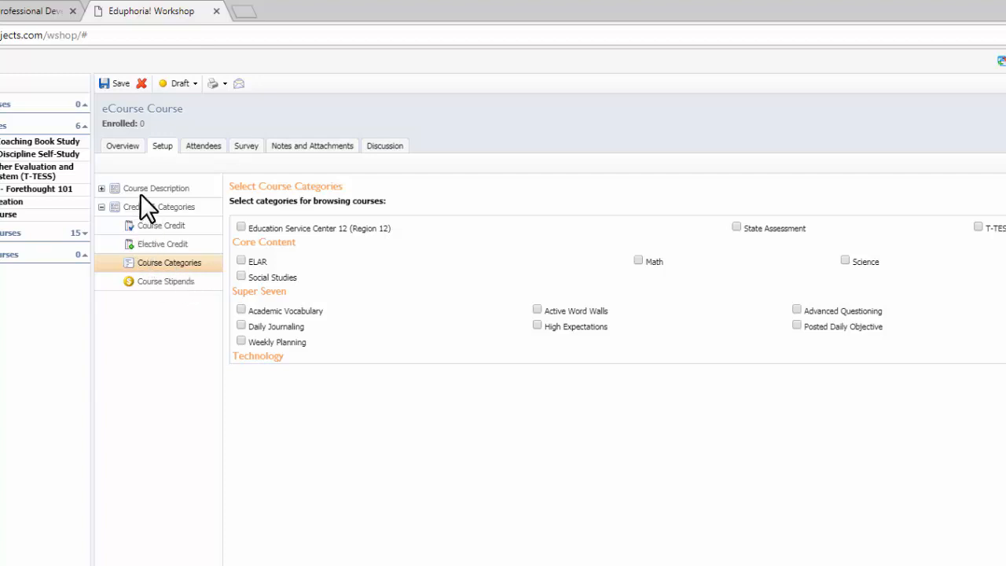
click(130, 144)
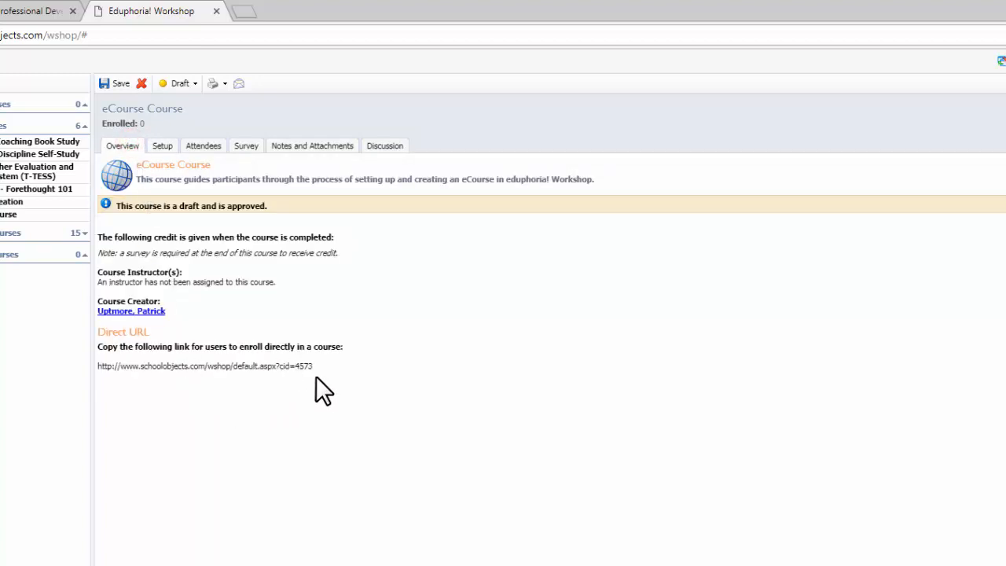
click(163, 146)
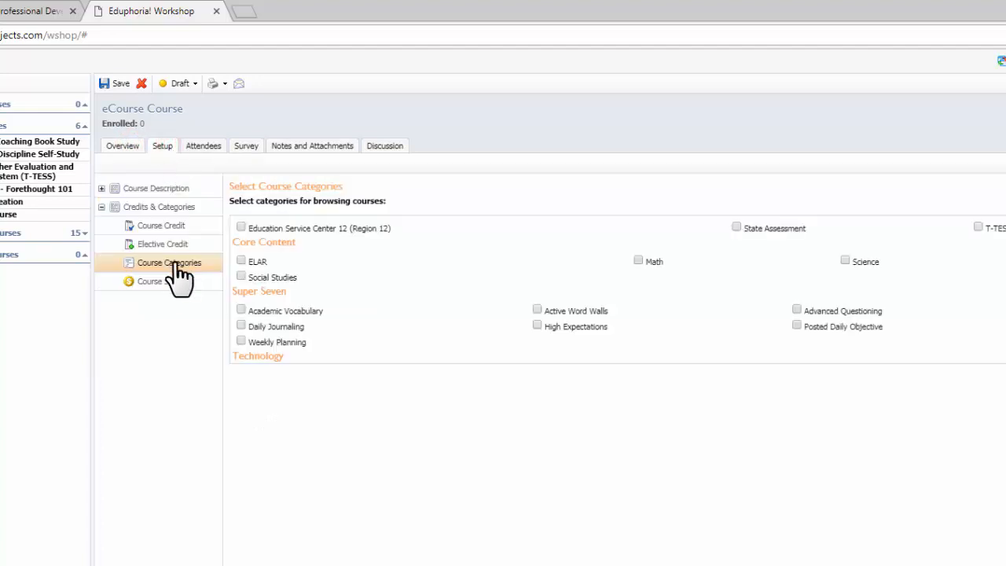
scroll(375, 311, down, 1)
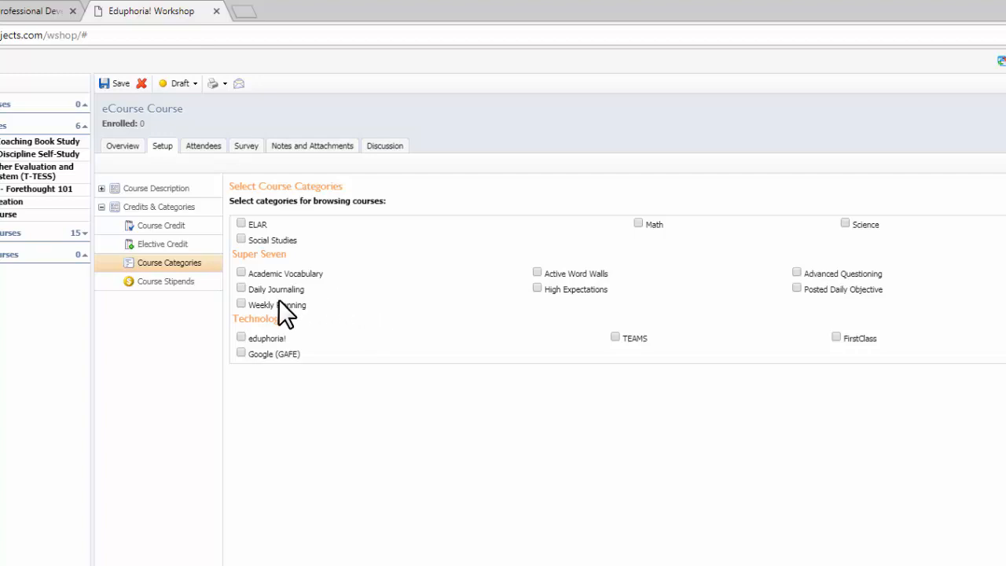
scroll(430, 323, up, 1)
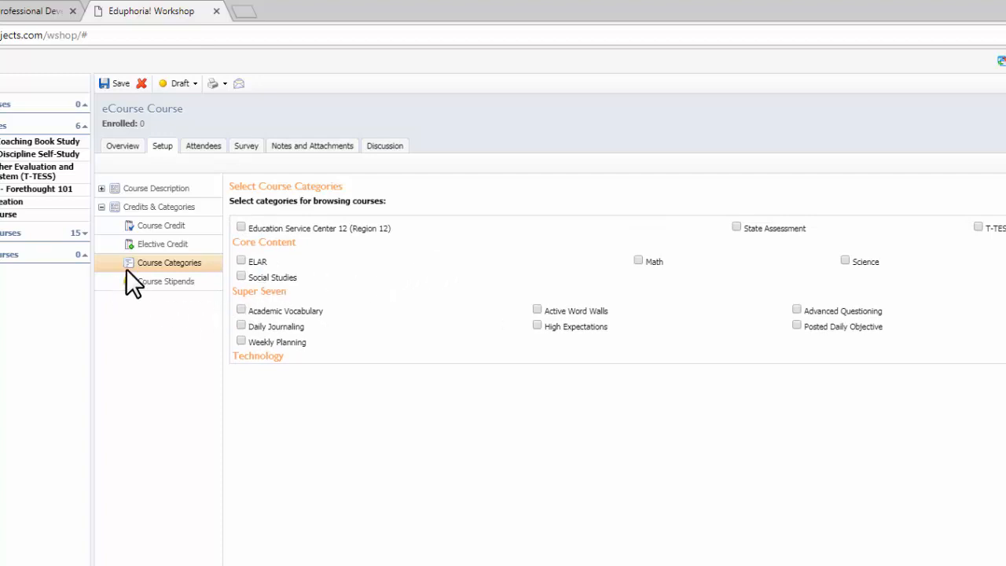
click(151, 284)
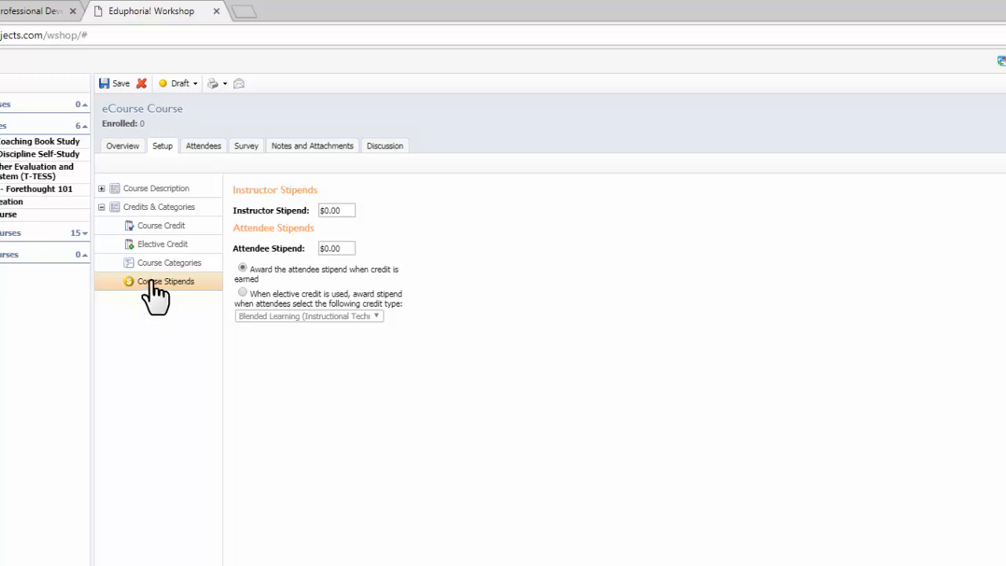
- Search the staff by surname for an attendee and enroll the matching staff member in the course
click(201, 147)
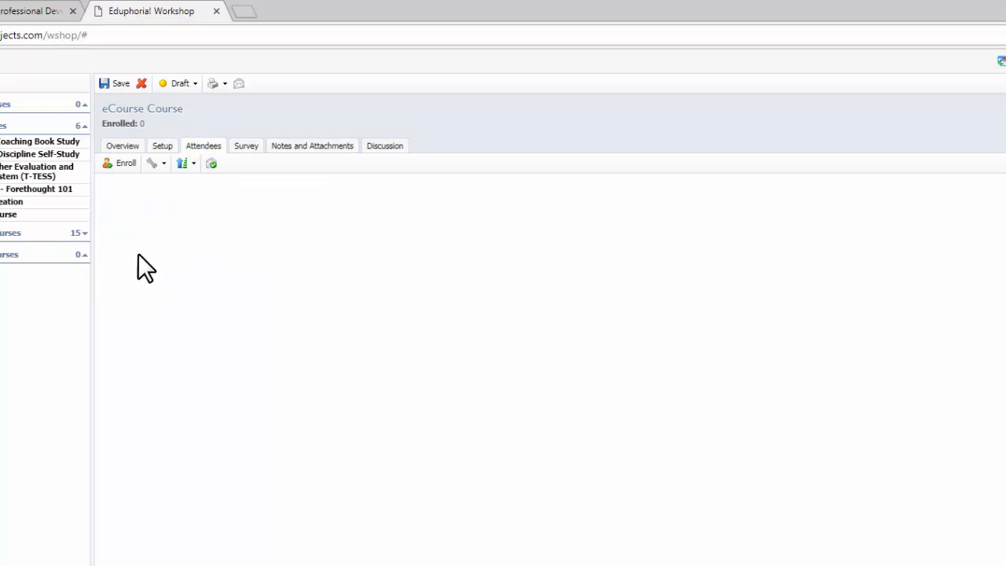
click(122, 164)
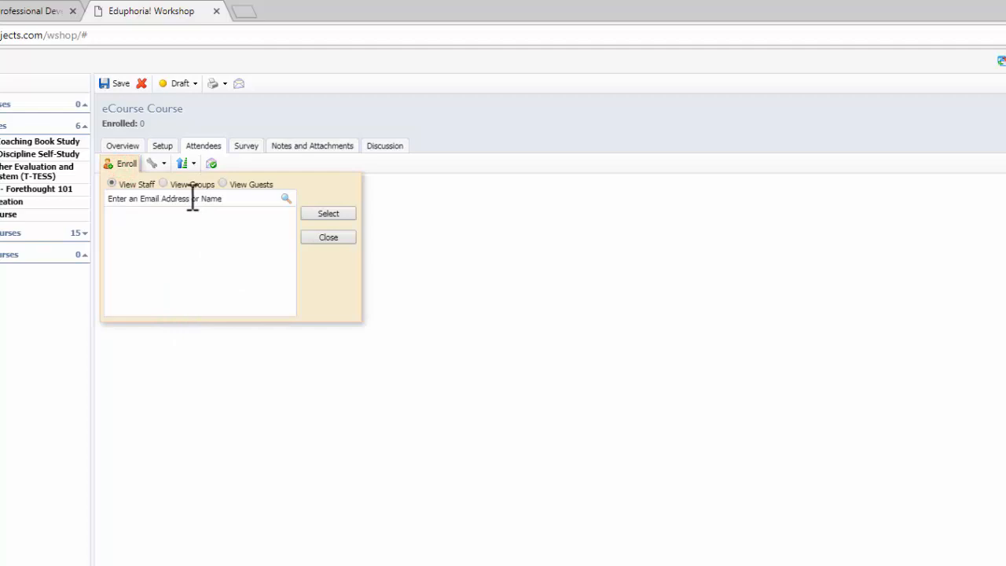
click(260, 202)
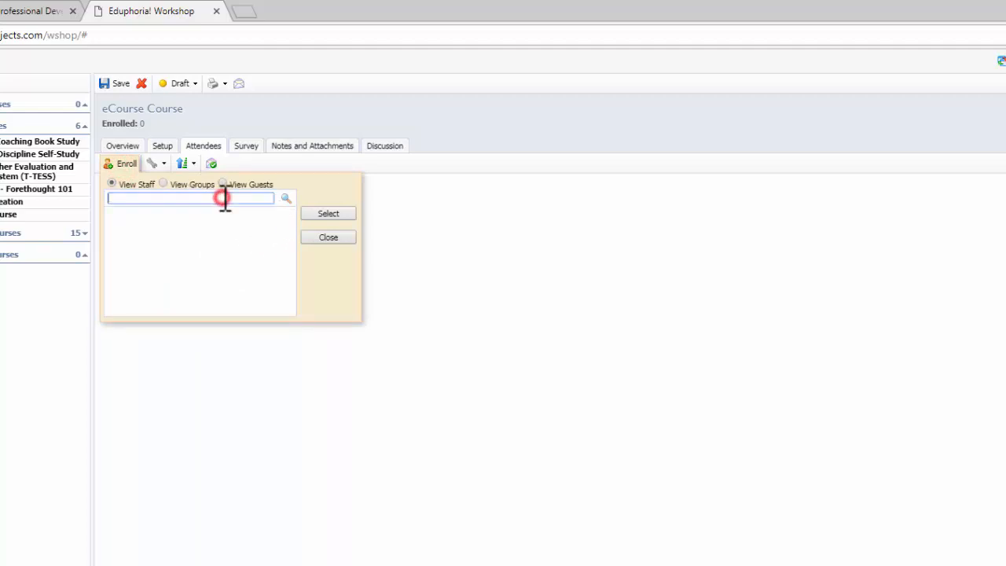
text(uptmore)
click(287, 199)
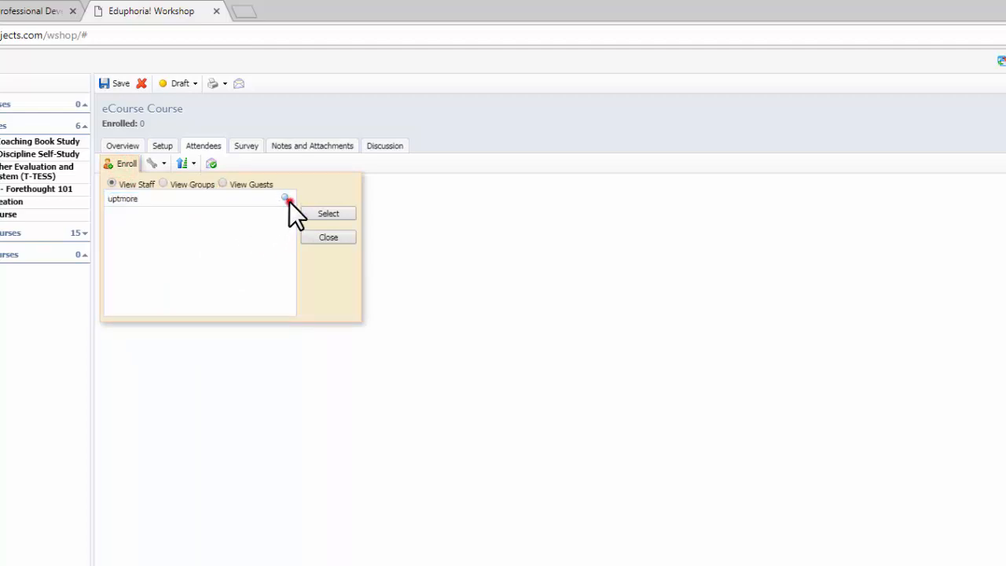
click(209, 219)
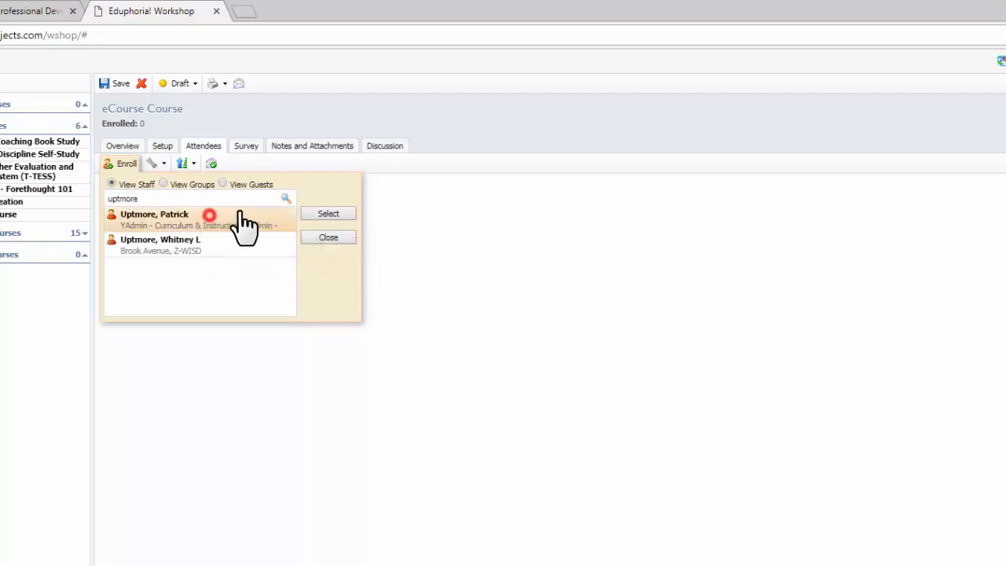
click(327, 213)
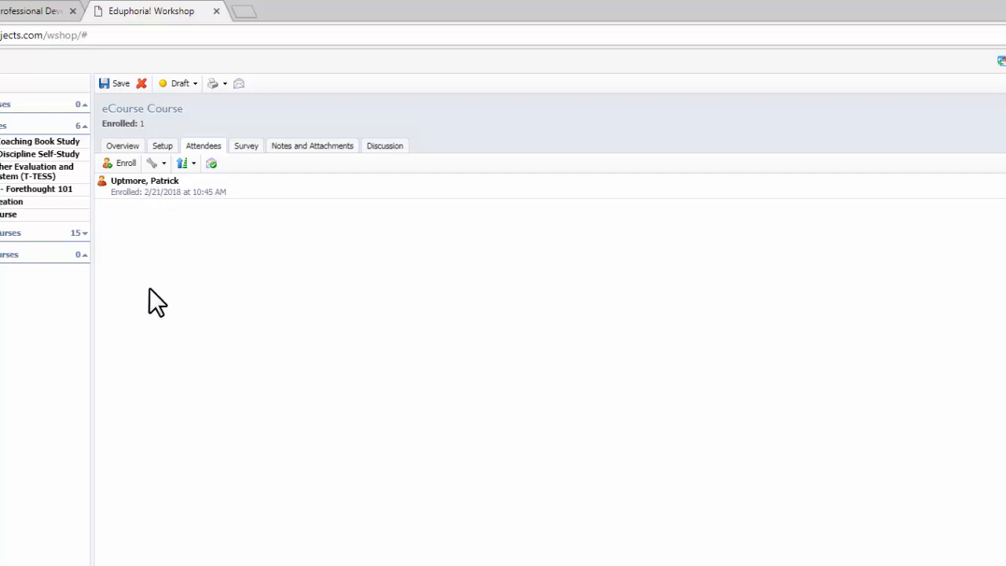
- Examine the bulk attendee actions, the actions for the enrolled attendee and the attendee sorting options
click(154, 163)
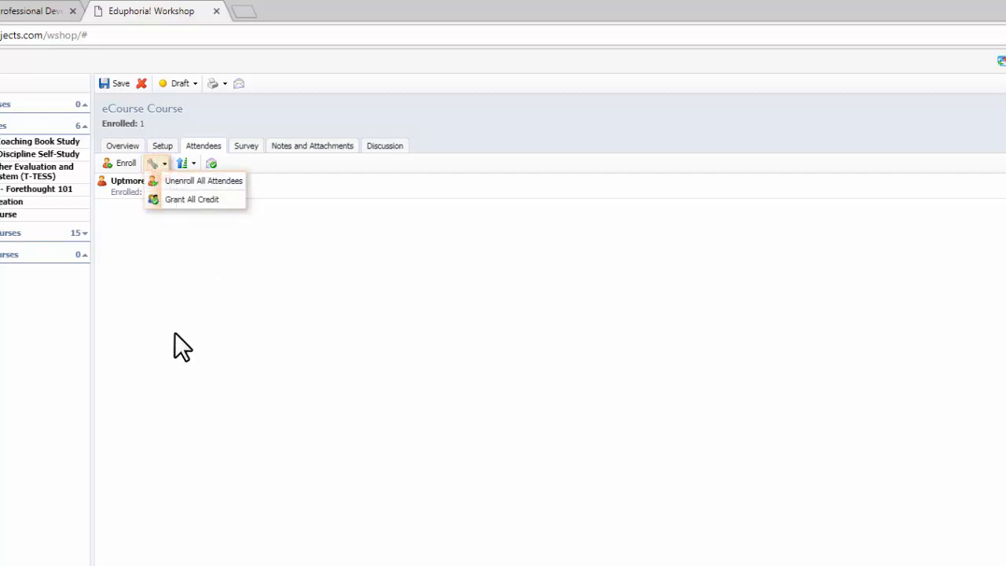
click(131, 249)
click(126, 192)
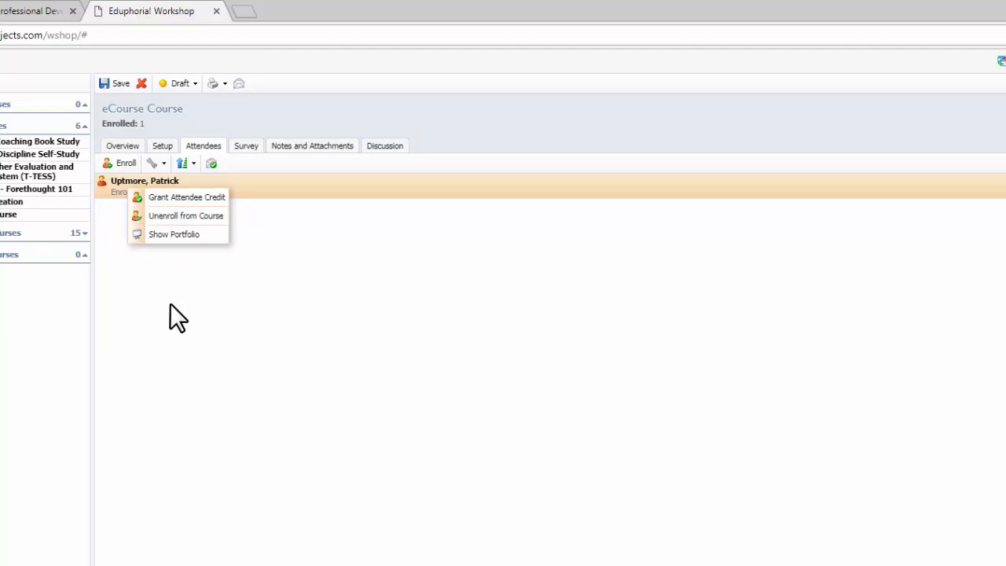
click(199, 266)
click(190, 164)
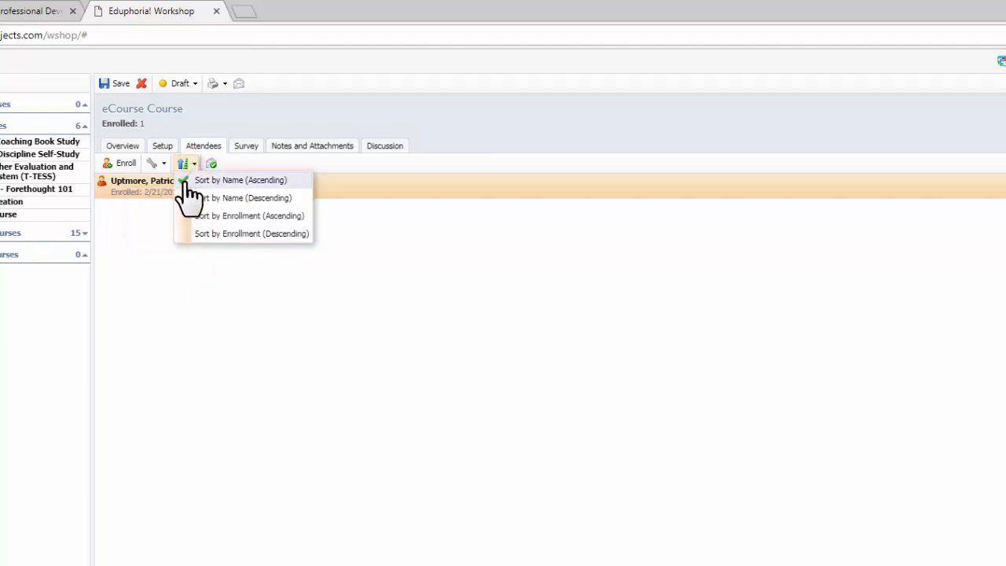
click(193, 290)
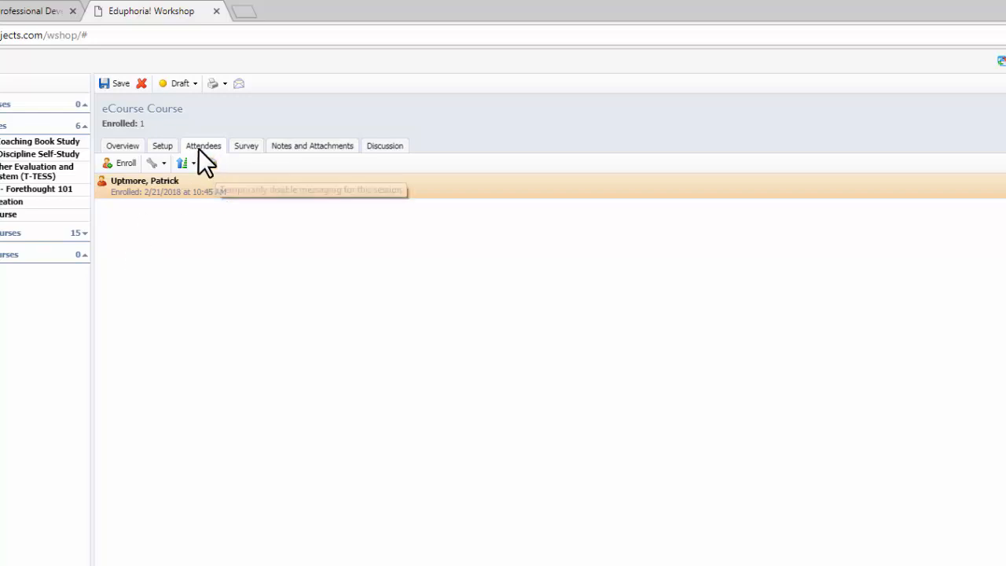
- Review the course survey and its PDF report, closing the report when done
click(239, 146)
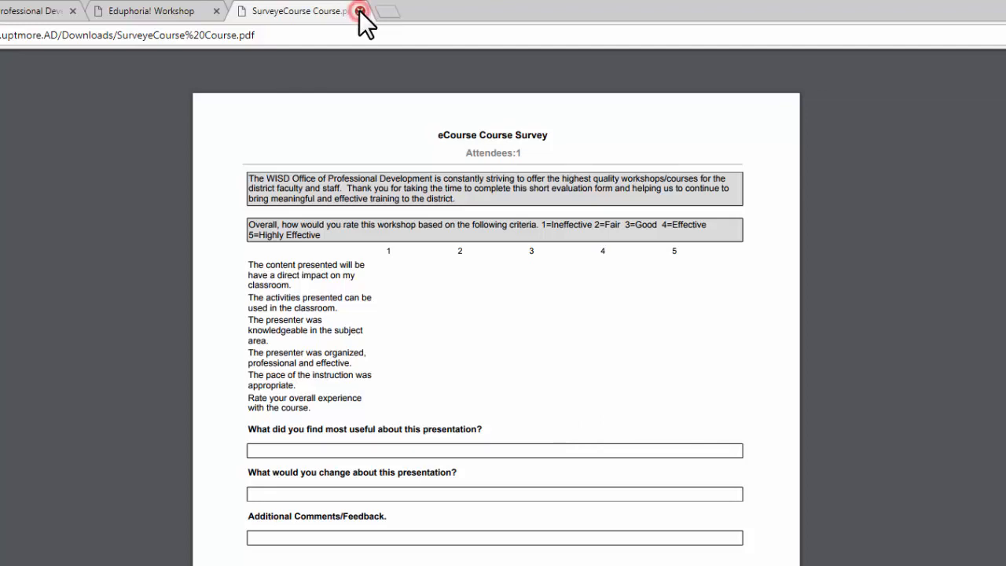
click(359, 11)
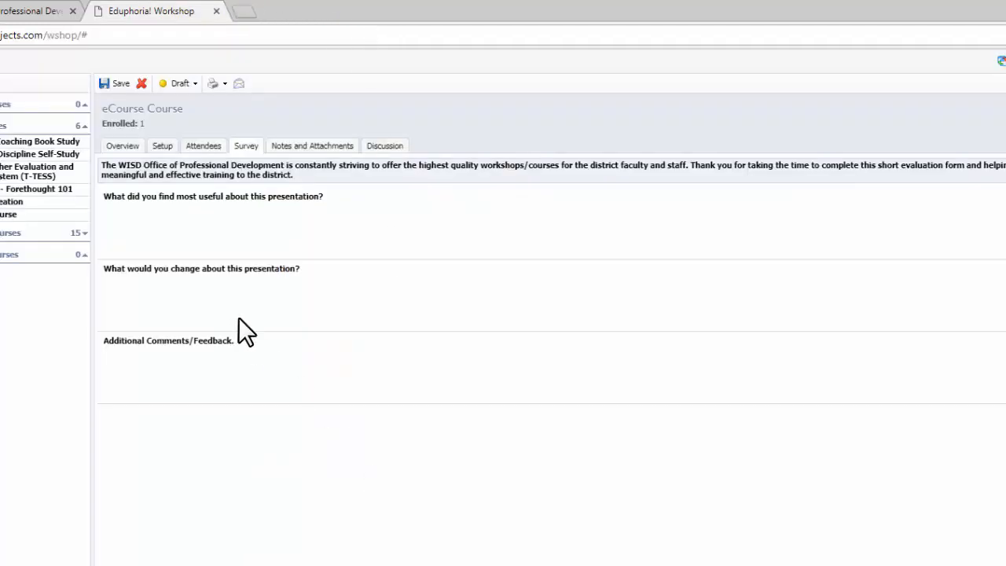
- Open the course's notes and attachments and make the instructor notes visible
click(329, 146)
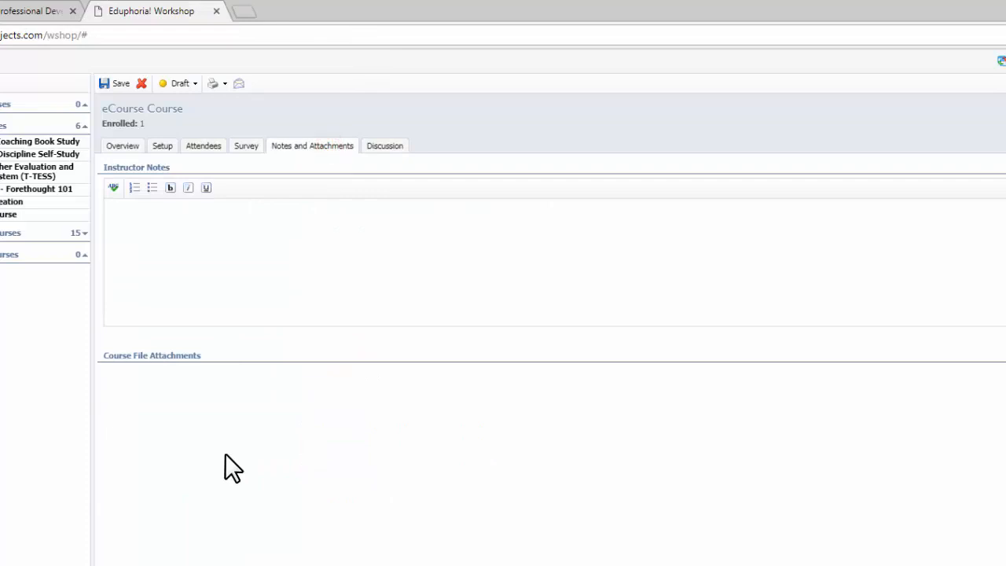
click(239, 251)
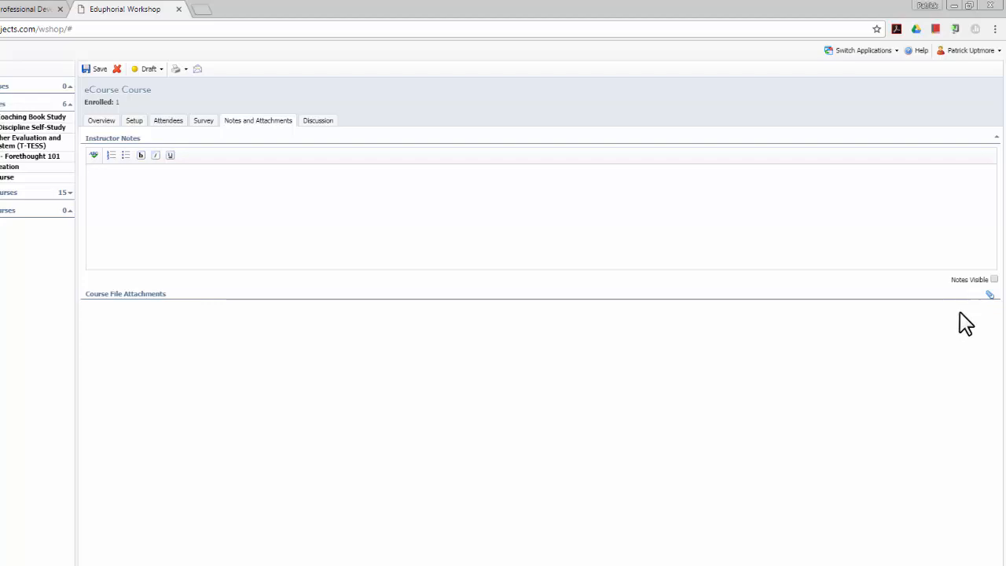
click(315, 181)
click(994, 279)
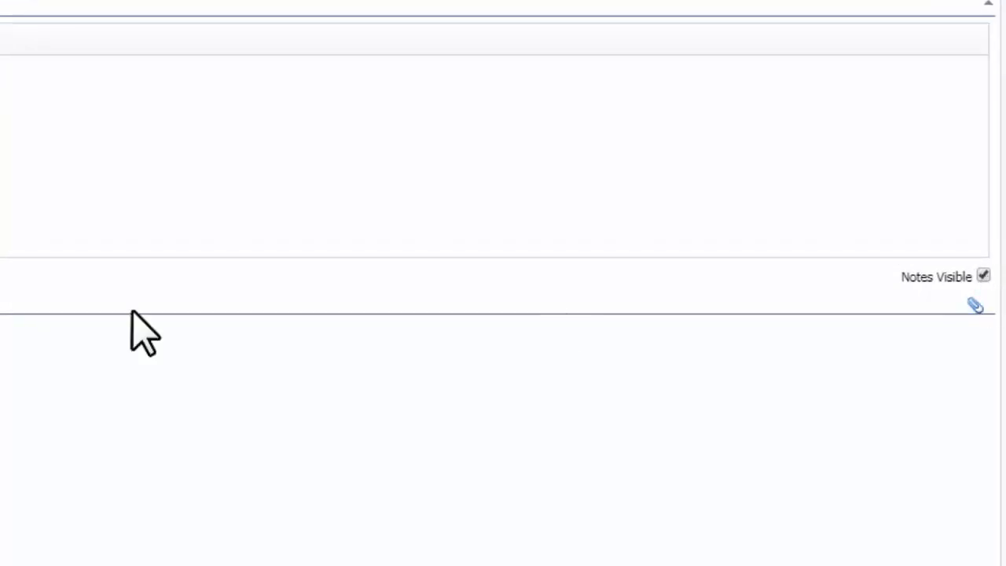
- Attach the file Google1016.19.2018.PNG to the course without a description
click(975, 307)
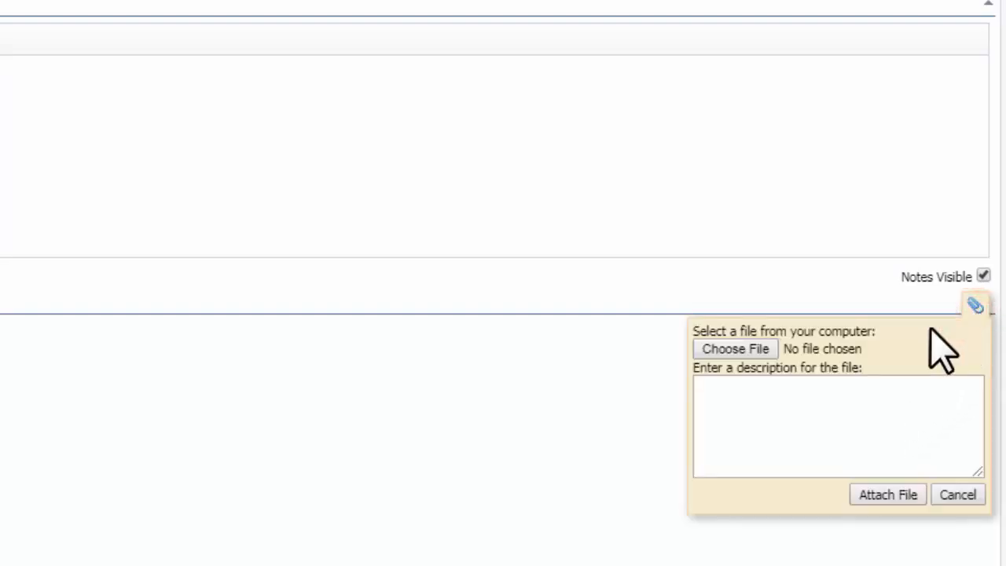
click(752, 347)
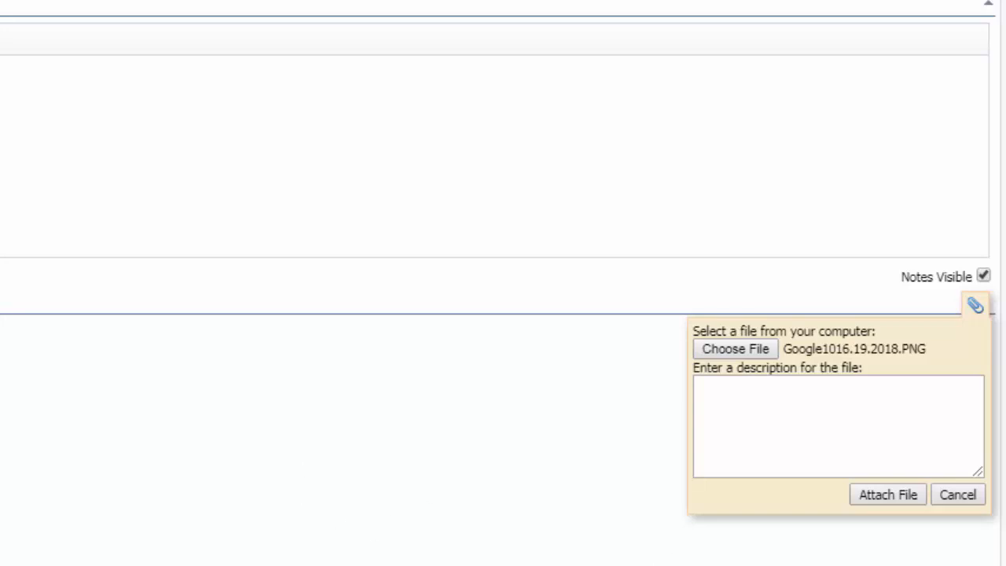
click(829, 420)
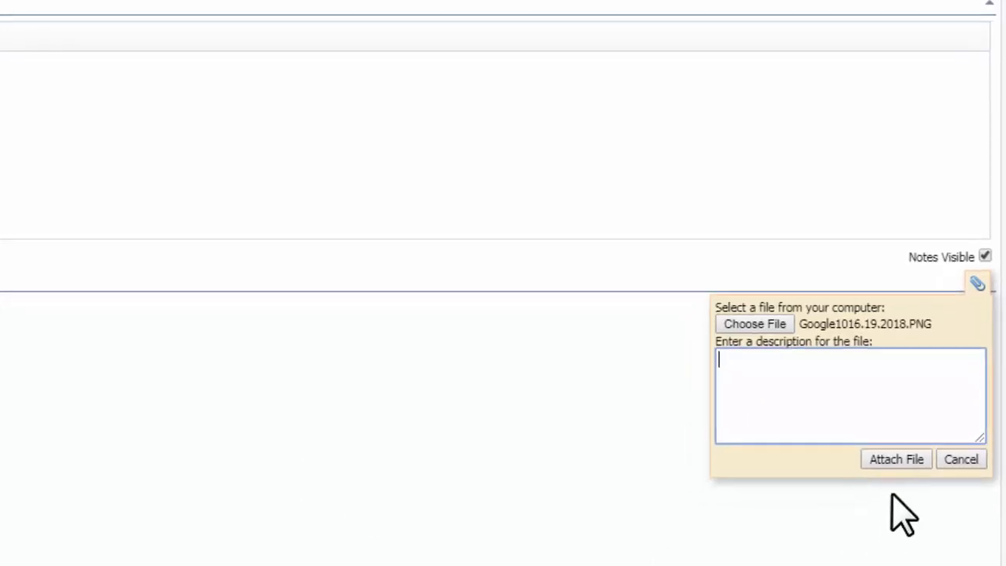
click(912, 495)
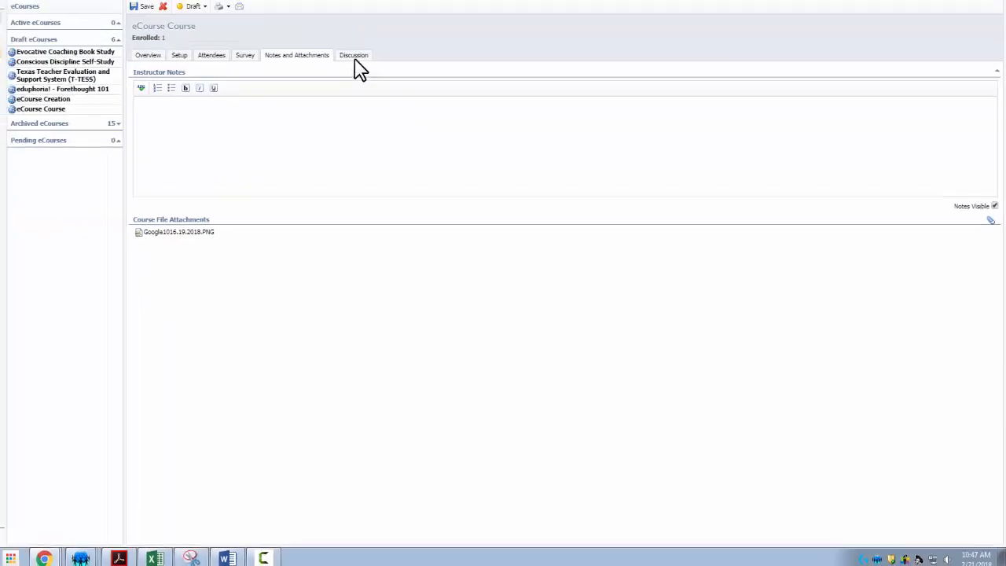
- Create a course discussion thread titled "Sample Post" with the comment "Hello World!" and expand the post
click(354, 57)
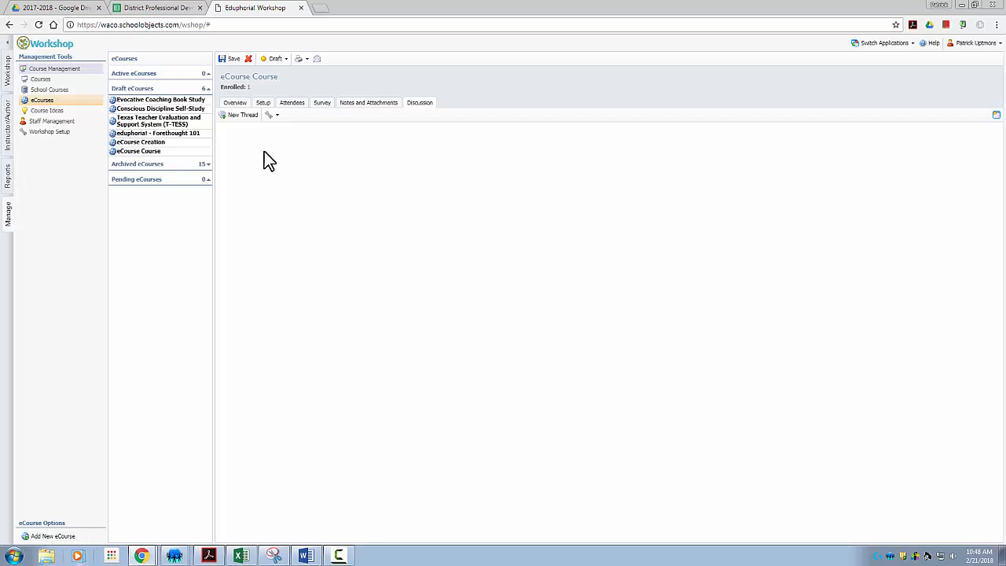
click(238, 115)
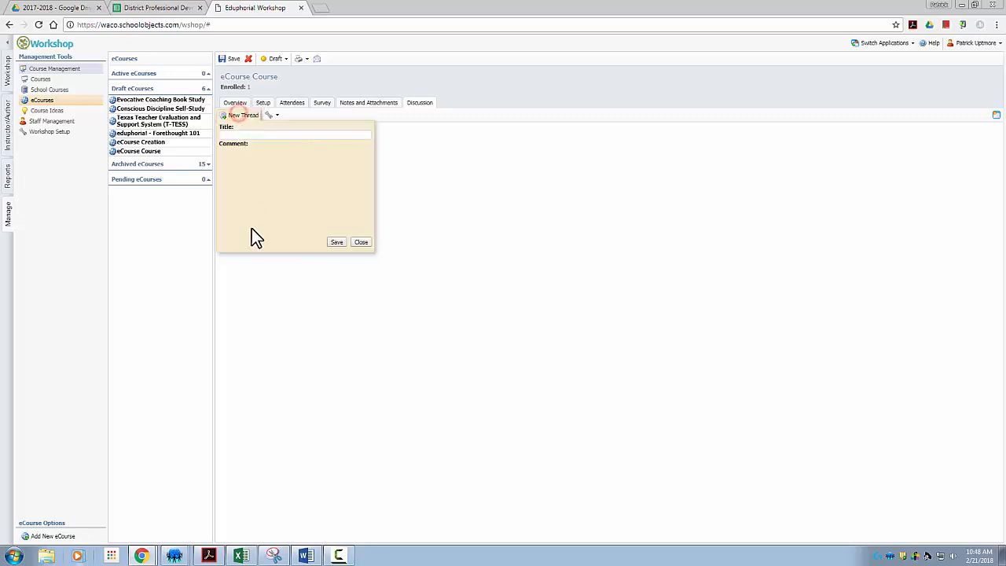
click(284, 135)
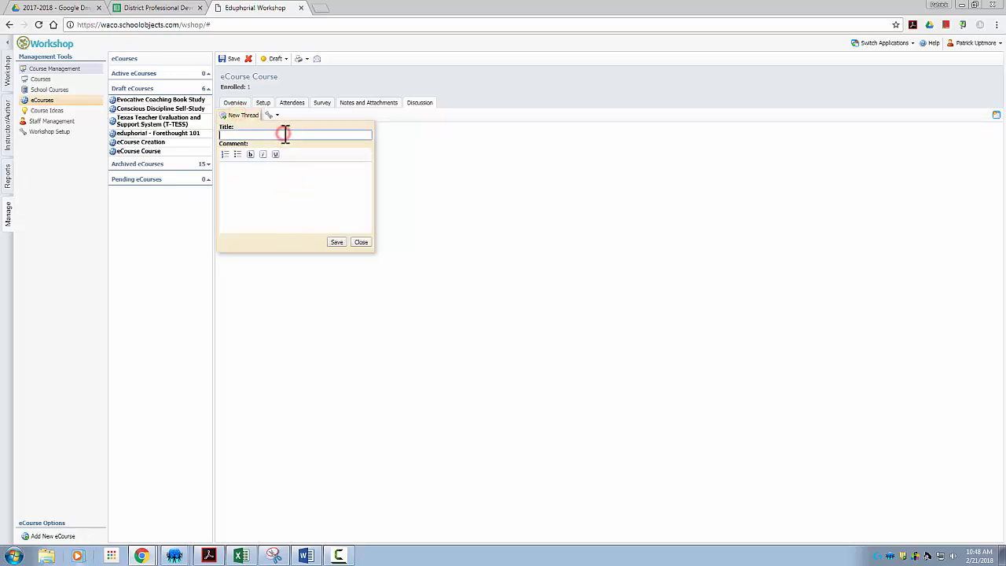
text(Sample Post)
click(271, 178)
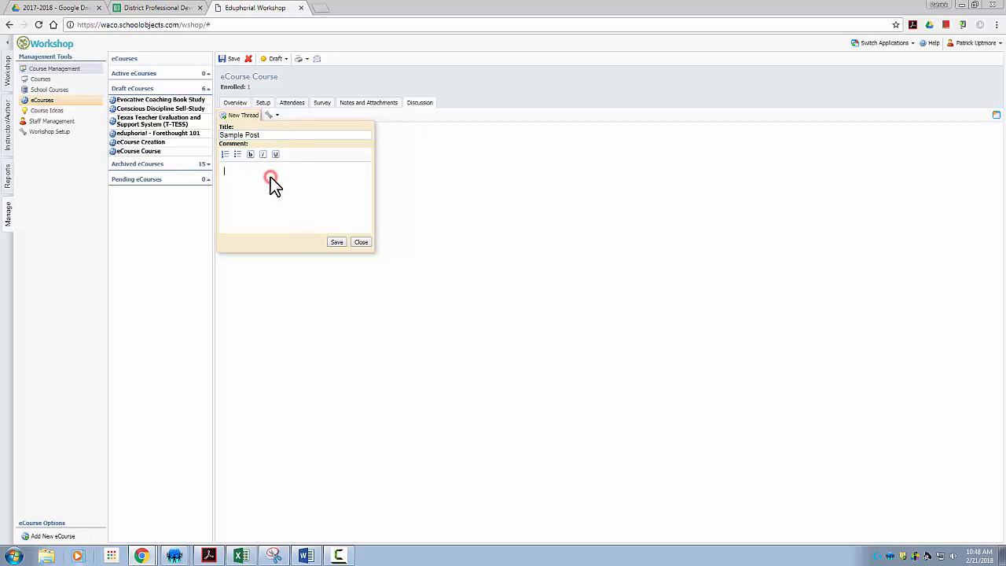
text(Hell)
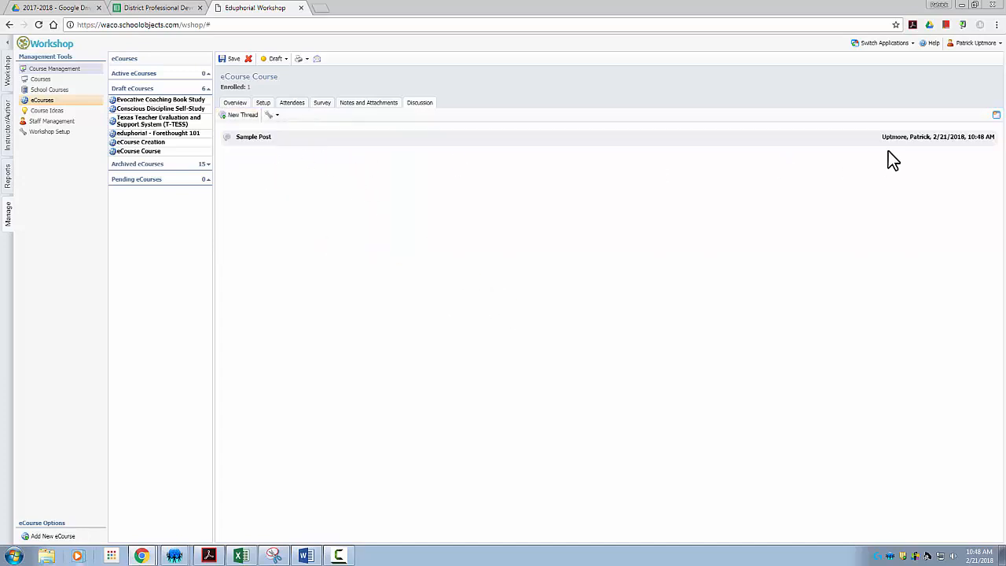
click(854, 142)
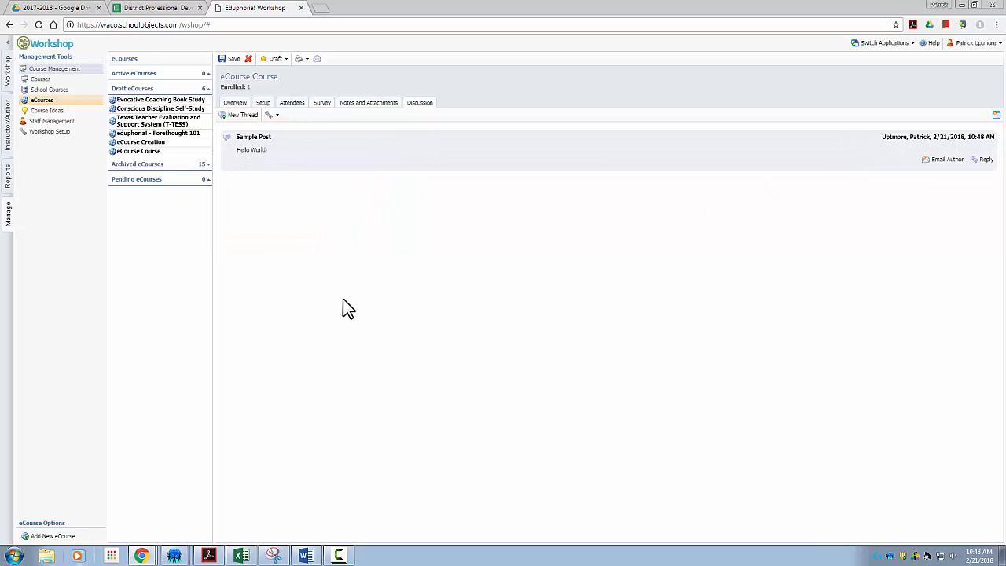
- Examine the option to email the post's author and the discussion's thread order and email notification options
click(941, 161)
click(274, 116)
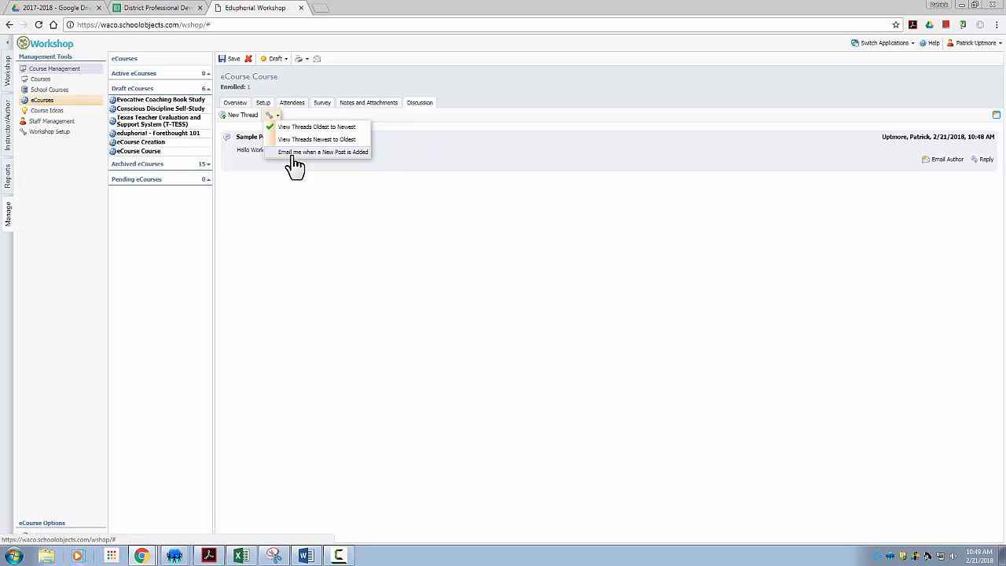
click(308, 208)
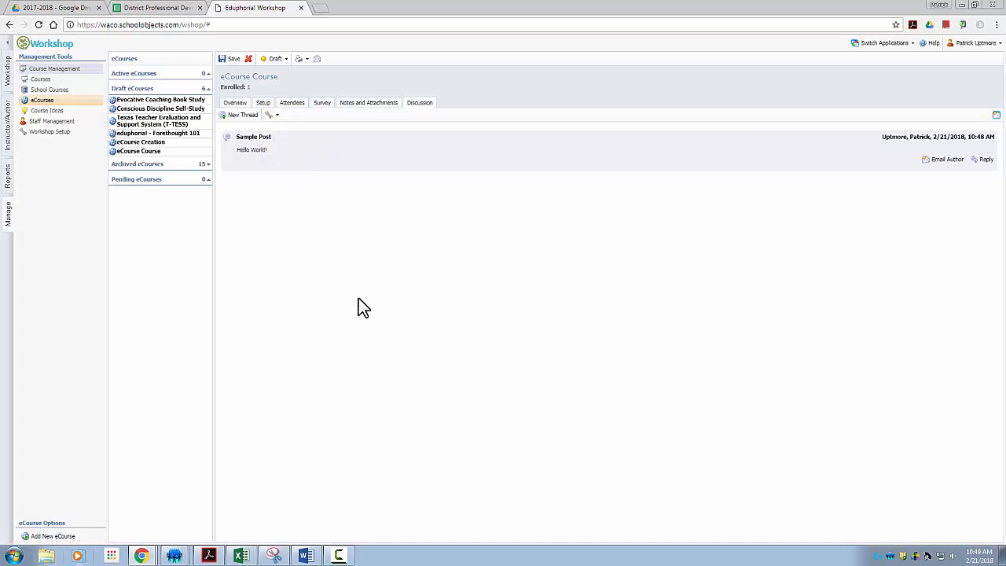